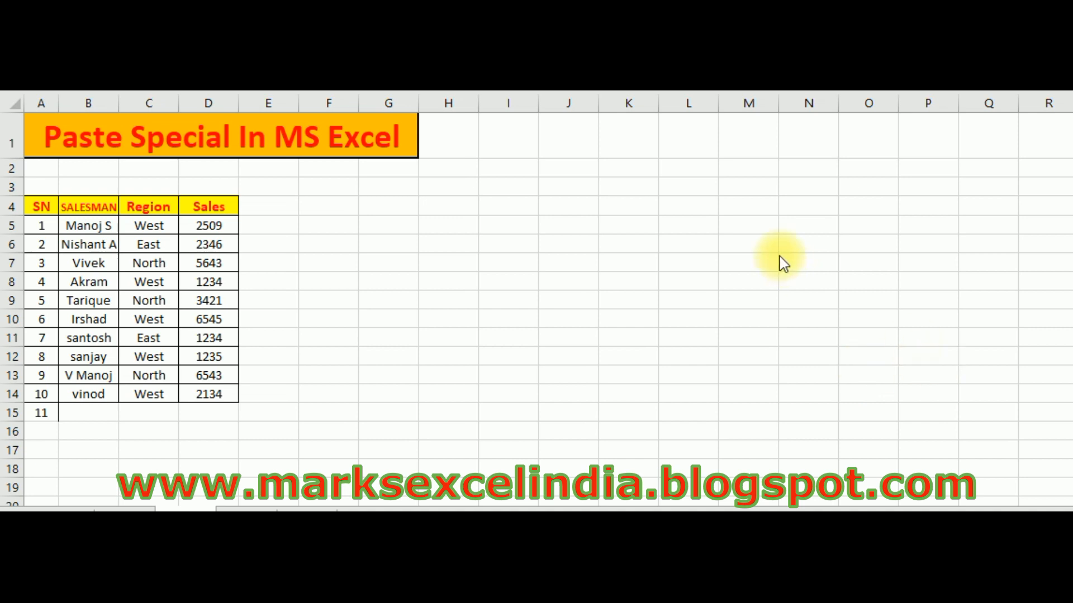
Copy the sales table A4:D14 and paste it in full starting at cell F4
{"action": "left_click", "coordinate": [142, 225]}
{"action": "left_click", "coordinate": [112, 300]}
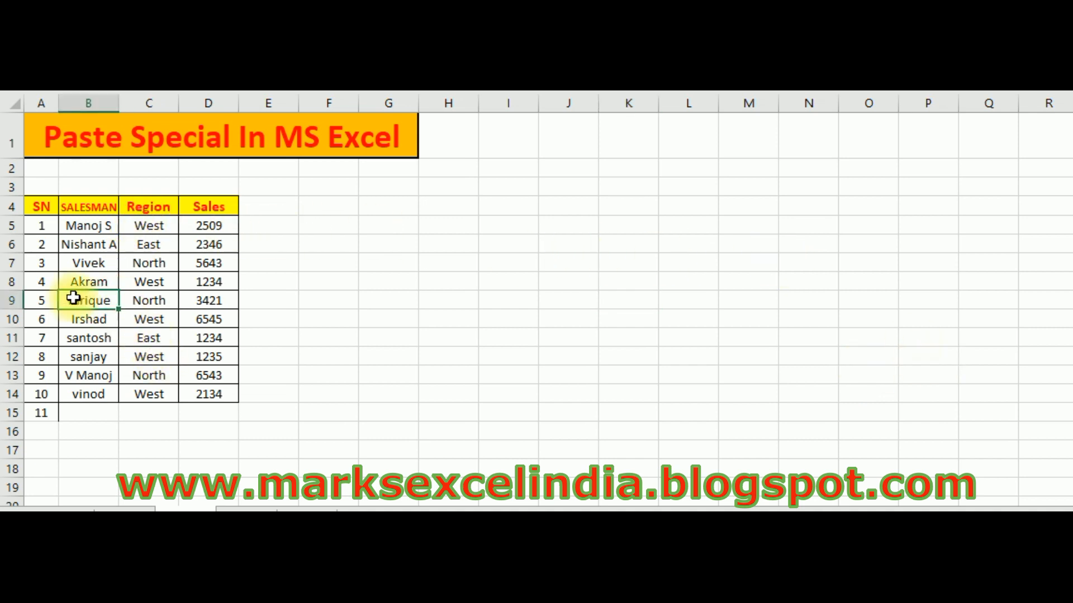
{"action": "mouse_move", "coordinate": [34, 212]}
{"action": "left_mouse_down"}
{"action": "mouse_move", "coordinate": [148, 371]}
{"action": "mouse_move", "coordinate": [191, 401]}
{"action": "left_mouse_up"}
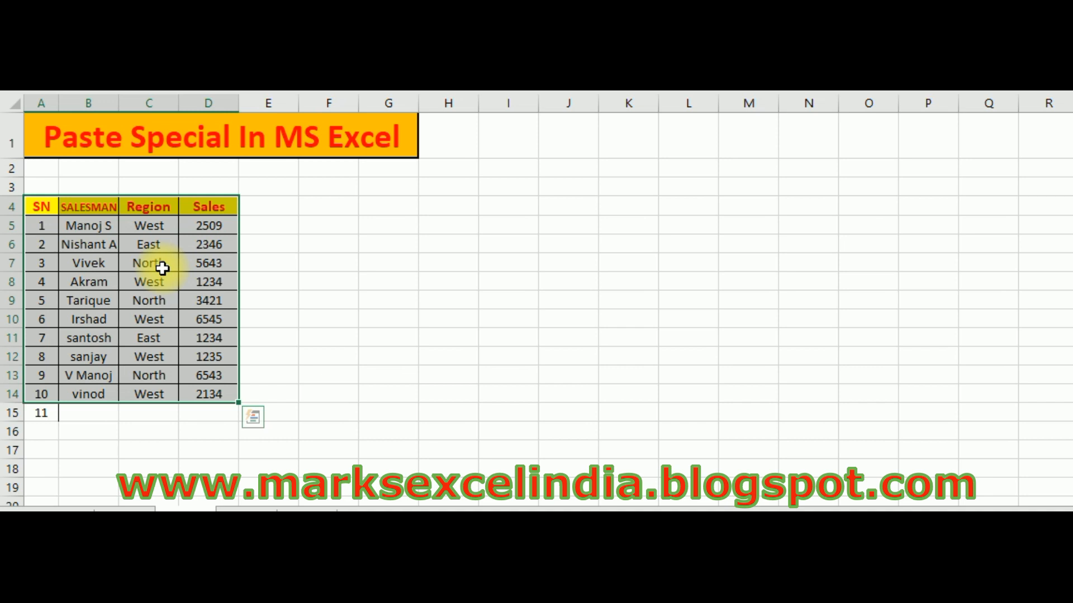
{"action": "key", "text": "ctrl+c"}
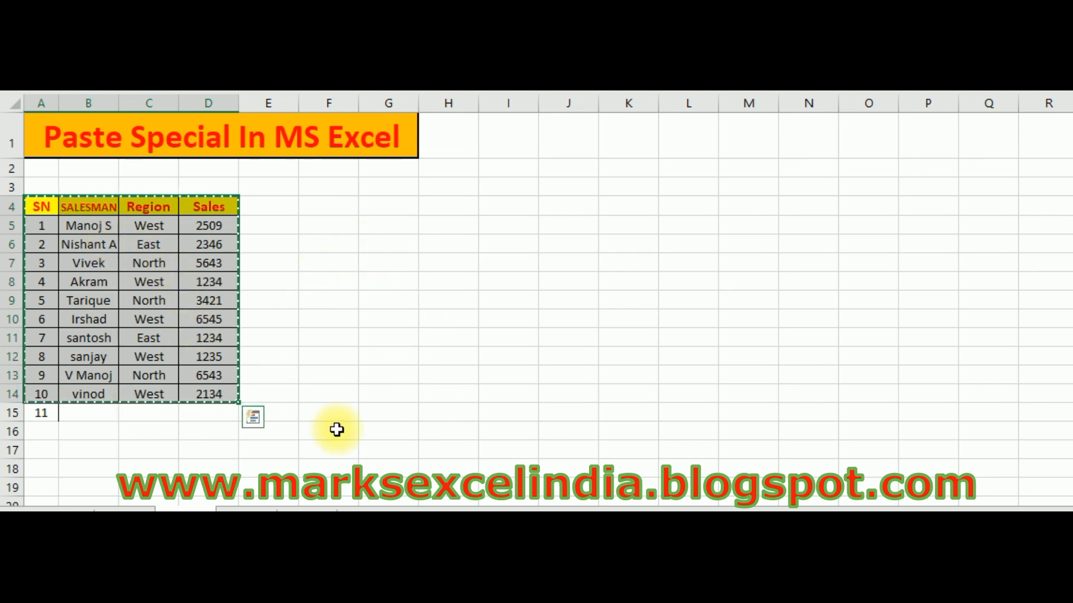
{"action": "left_click", "coordinate": [347, 206]}
{"action": "right_click", "coordinate": [345, 206]}
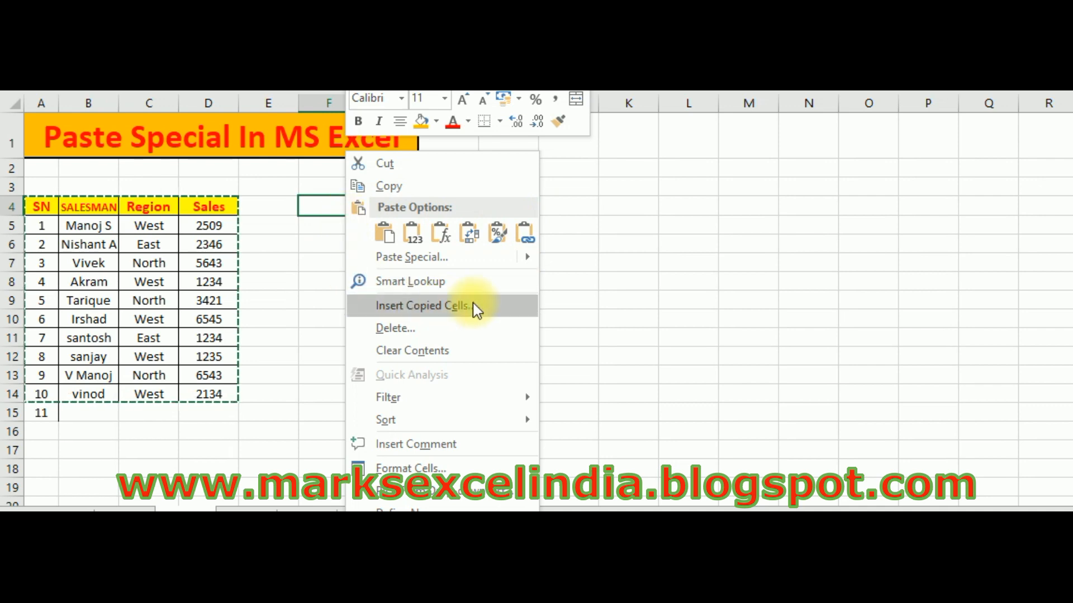
{"action": "left_click", "coordinate": [385, 235]}
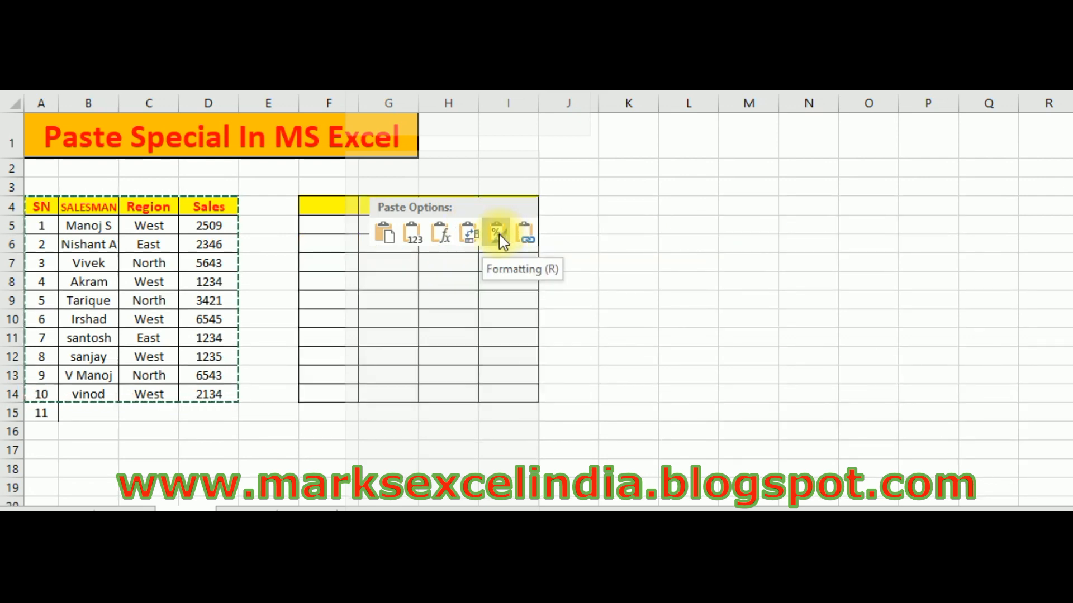
{"action": "left_click", "coordinate": [531, 239]}
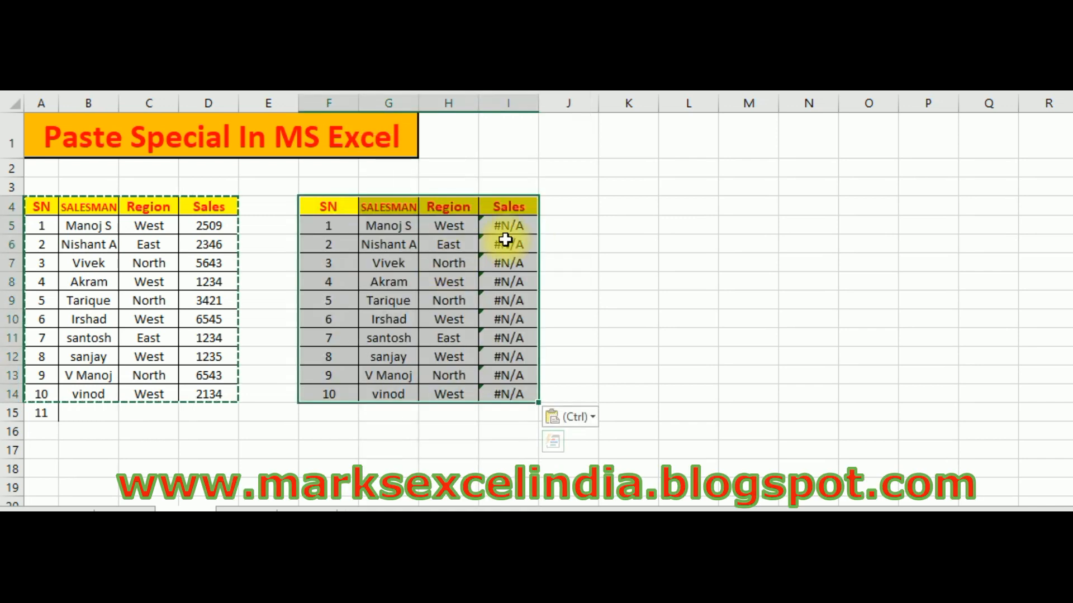
Paste the copied sales table as values only over the pasted table starting at F4
{"action": "left_click", "coordinate": [331, 224]}
{"action": "left_click", "coordinate": [209, 225]}
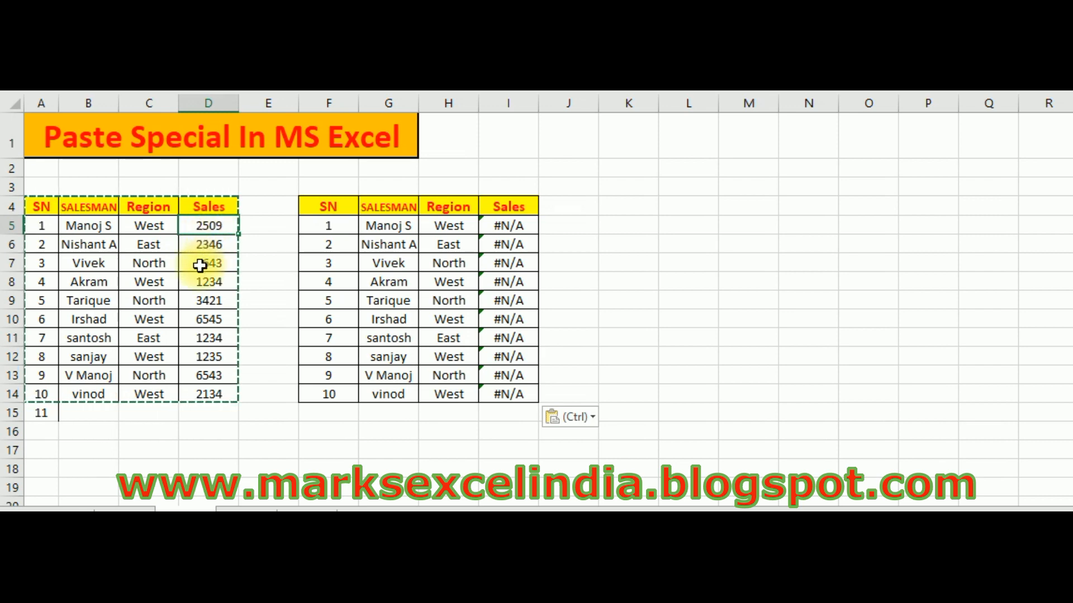
{"action": "left_click", "coordinate": [491, 227]}
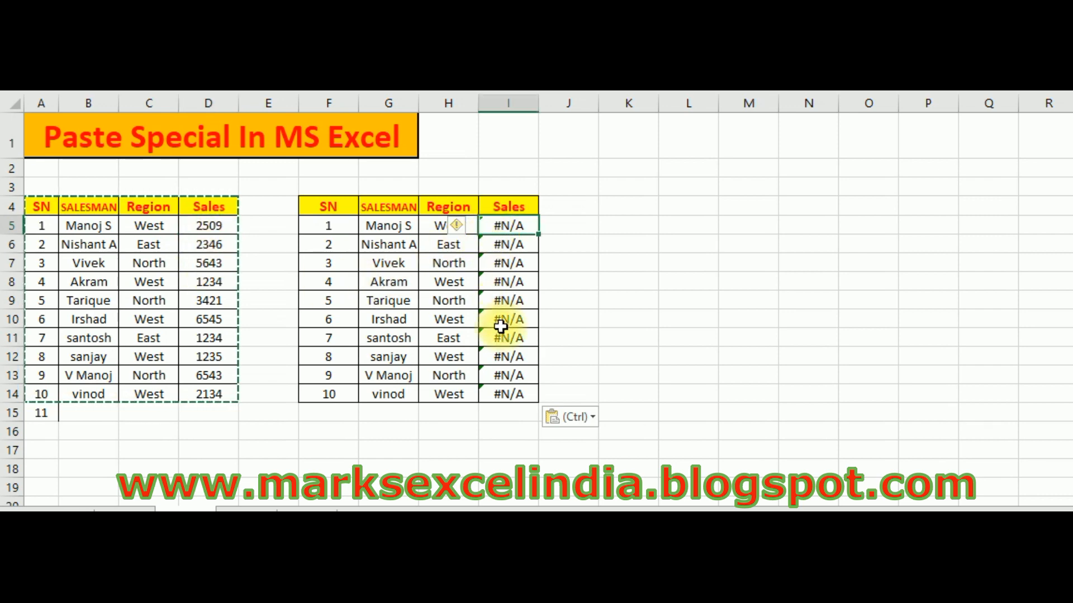
{"action": "left_click", "coordinate": [328, 207]}
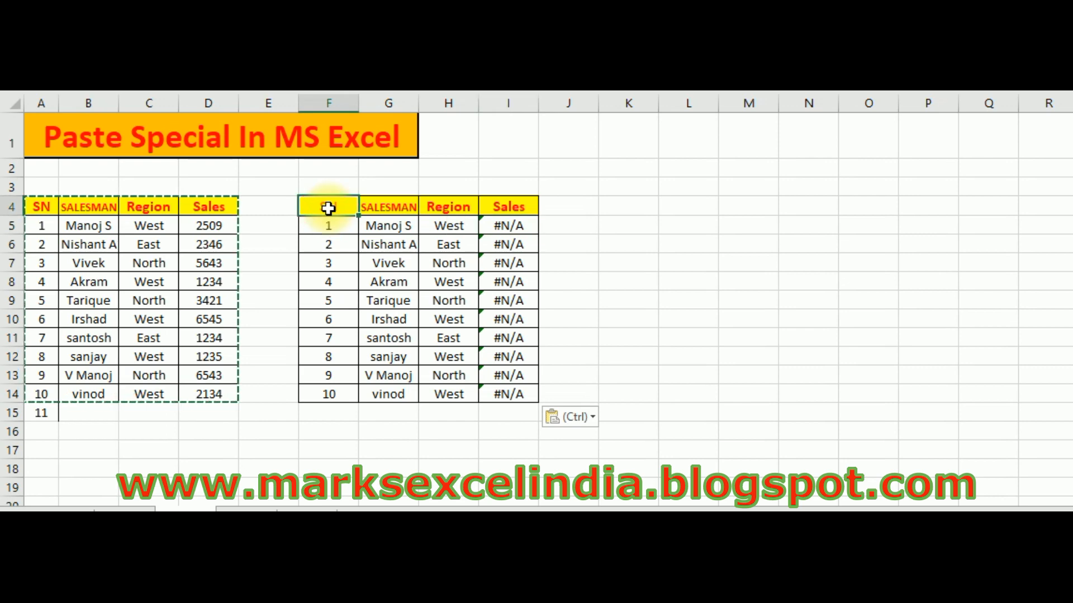
{"action": "right_click", "coordinate": [328, 208]}
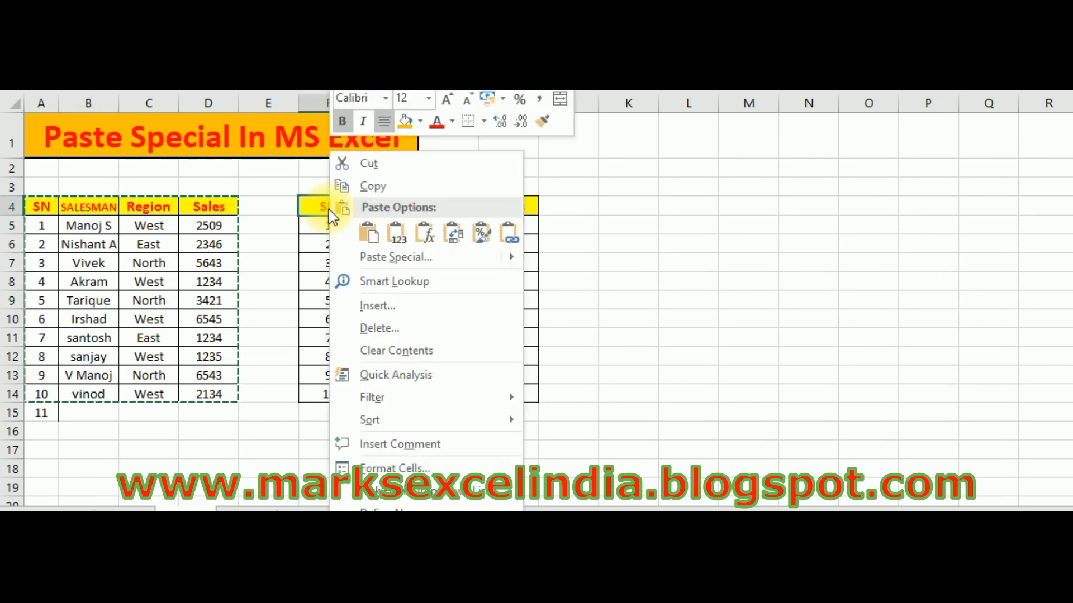
{"action": "left_click", "coordinate": [398, 240]}
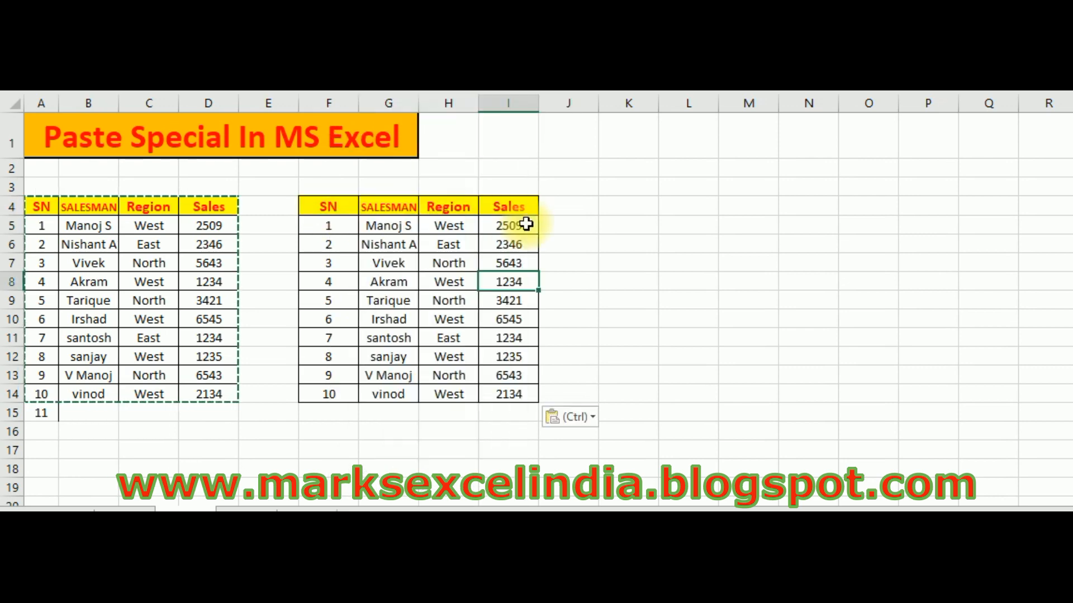
Paste the copied table over F4 again using the standard paste that includes formulas and formatting
{"action": "left_click", "coordinate": [319, 207]}
{"action": "right_click", "coordinate": [318, 210]}
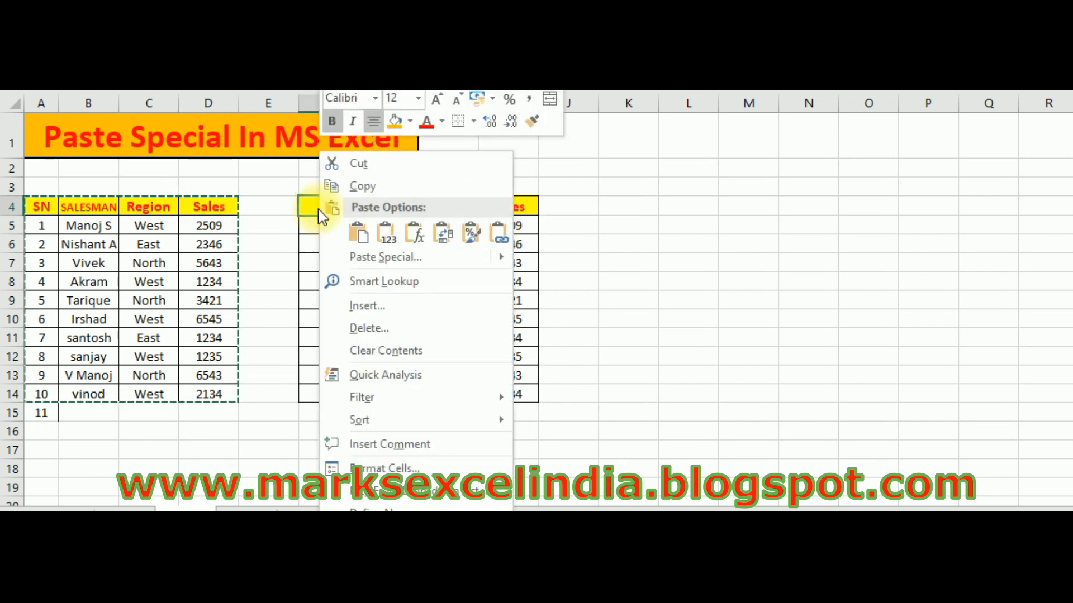
{"action": "left_click", "coordinate": [358, 233]}
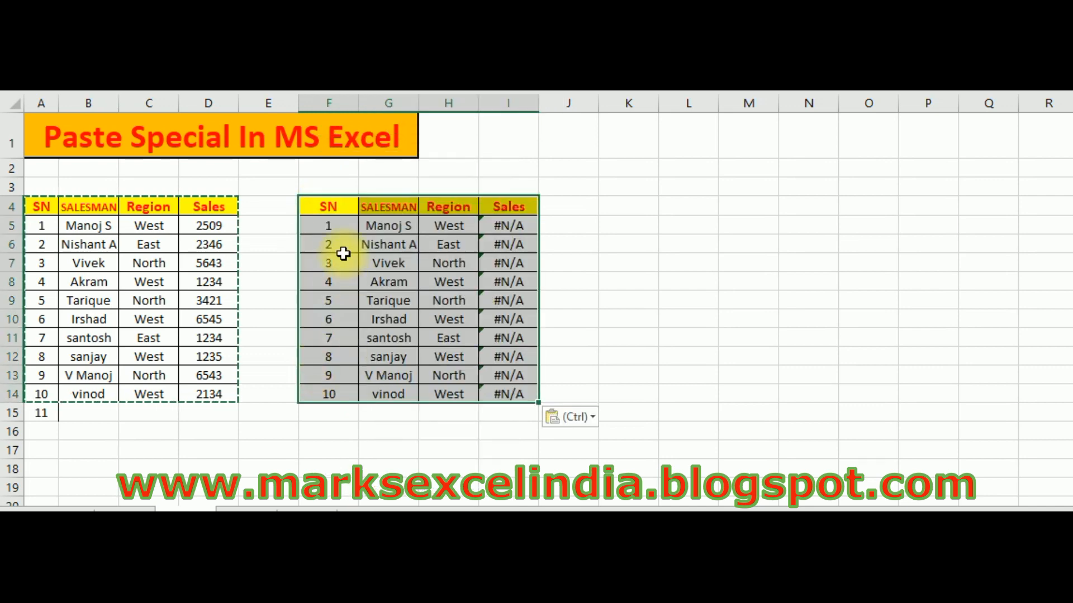
Examine the lookup formula in the first Sales cell, D5, against the pasted Sales cell I5, without changing it
{"action": "left_click", "coordinate": [516, 227]}
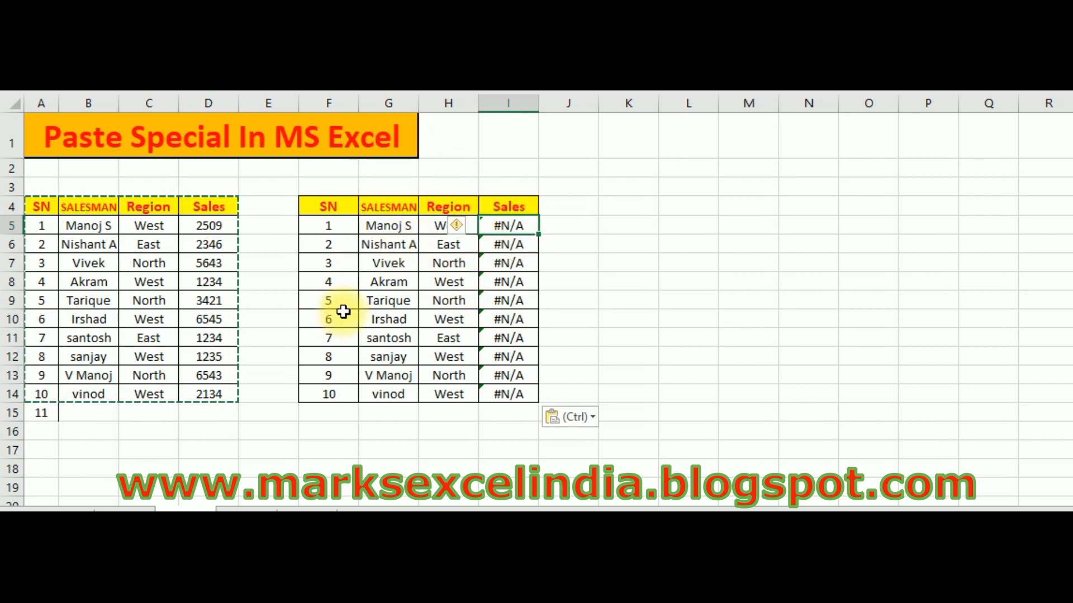
{"action": "left_click", "coordinate": [211, 227]}
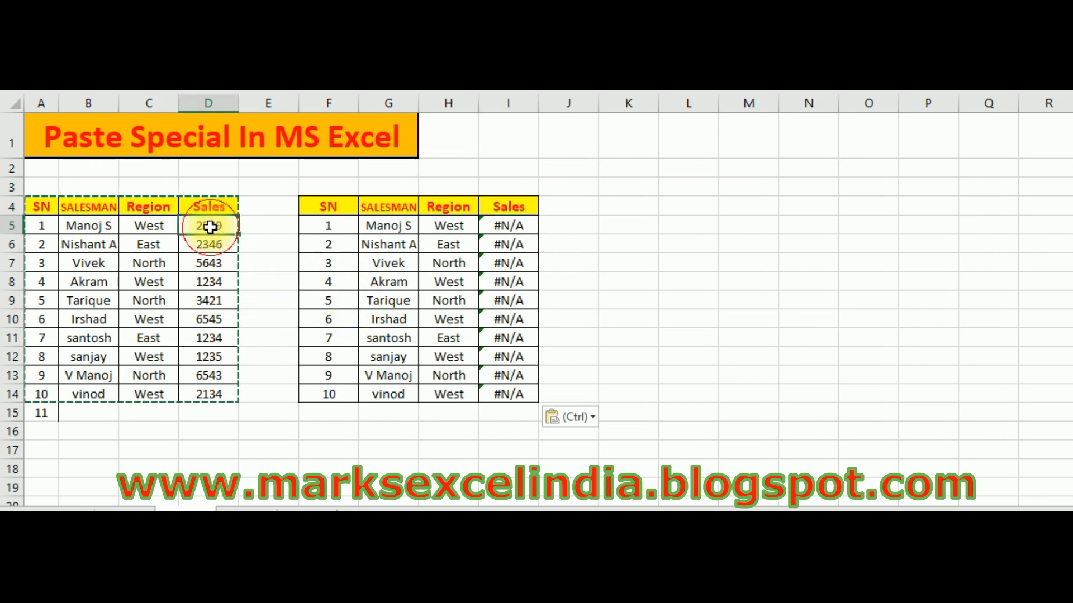
{"action": "double_click", "coordinate": [210, 226]}
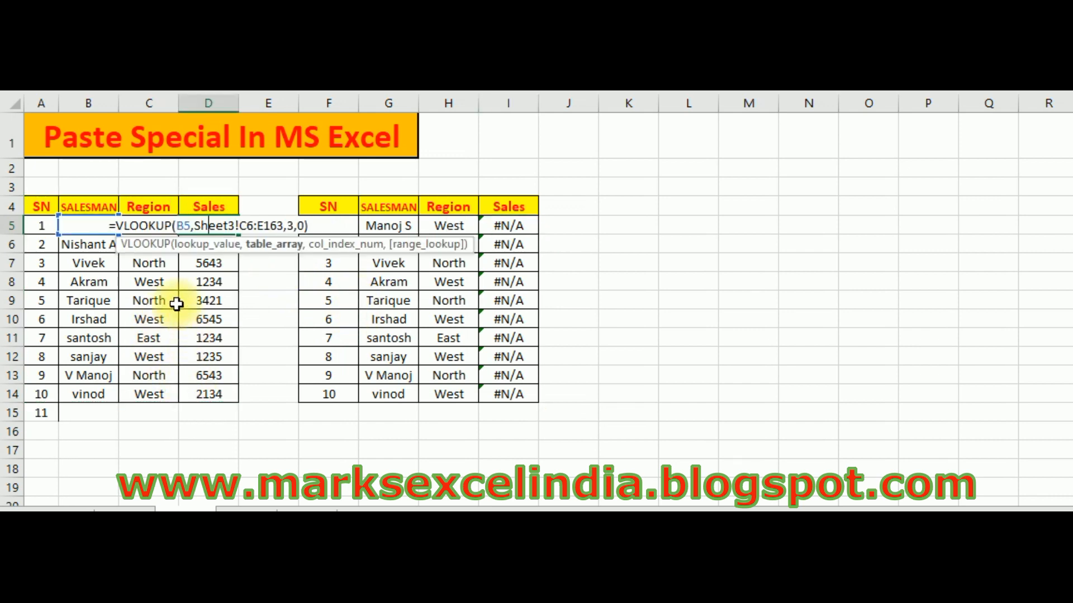
{"action": "left_click", "coordinate": [192, 226]}
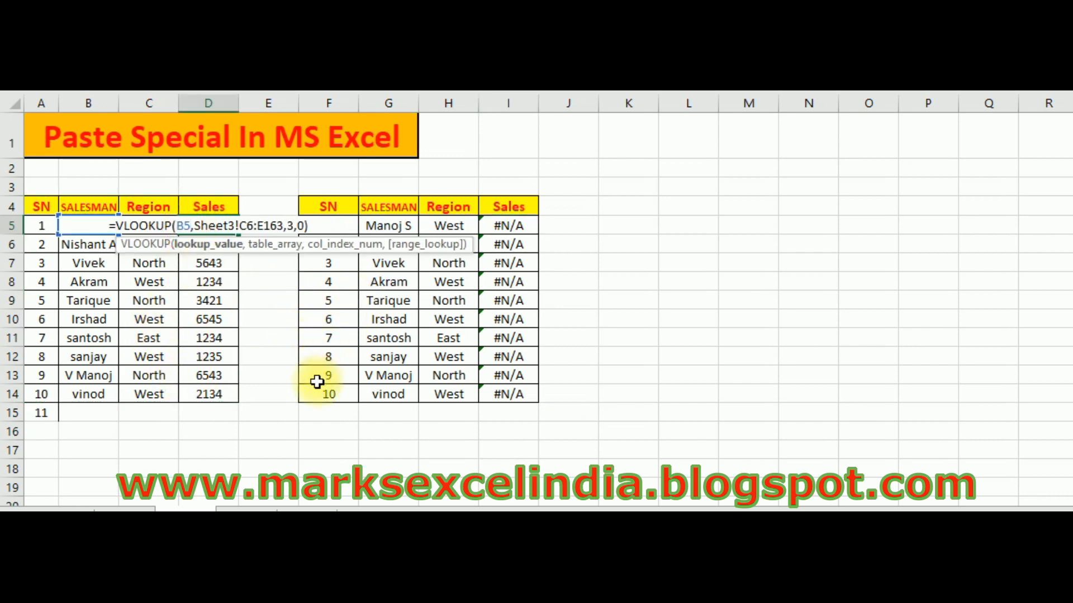
{"action": "key", "text": "Escape"}
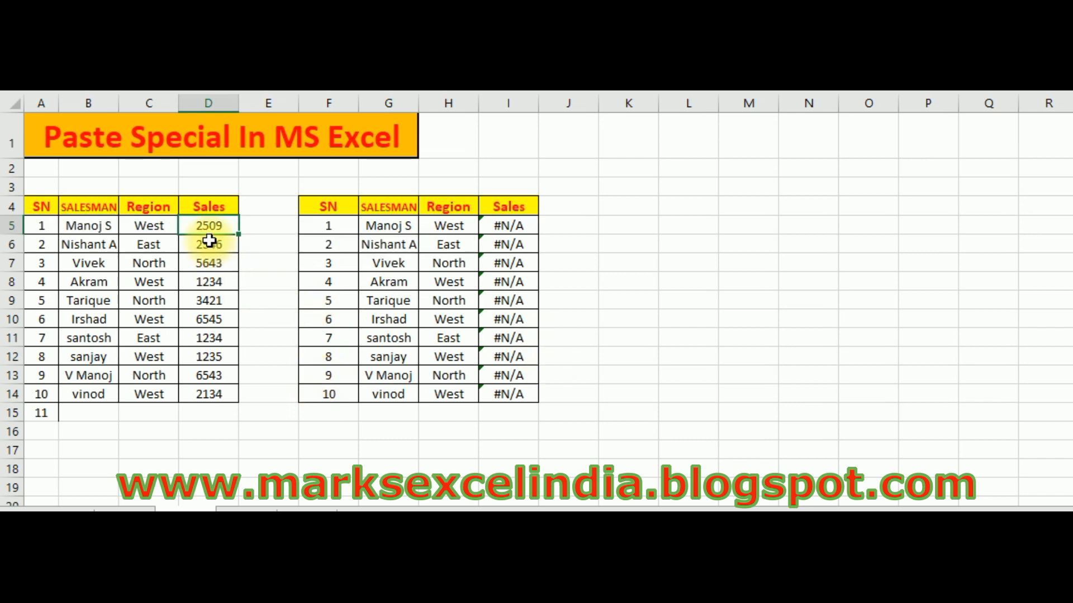
{"action": "left_click", "coordinate": [505, 227]}
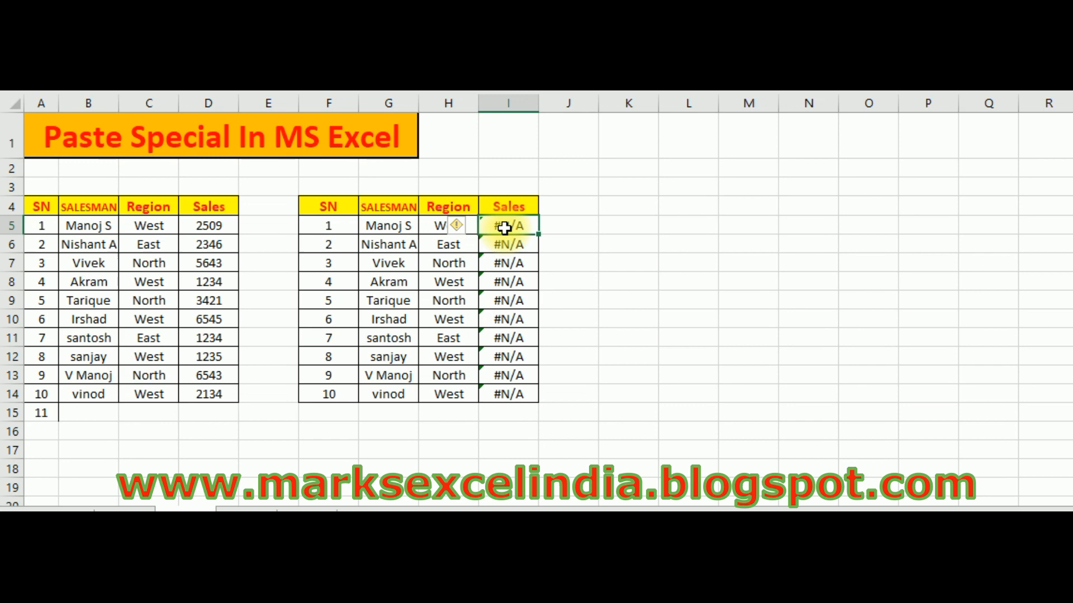
{"action": "left_click", "coordinate": [323, 208]}
{"action": "right_click", "coordinate": [327, 215]}
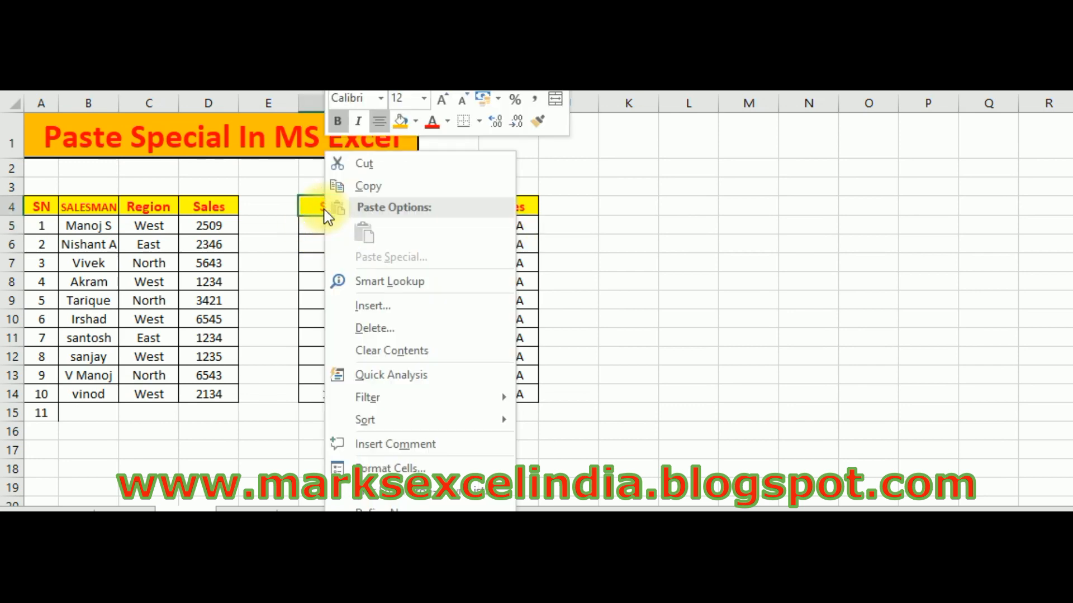
{"action": "left_click", "coordinate": [310, 205]}
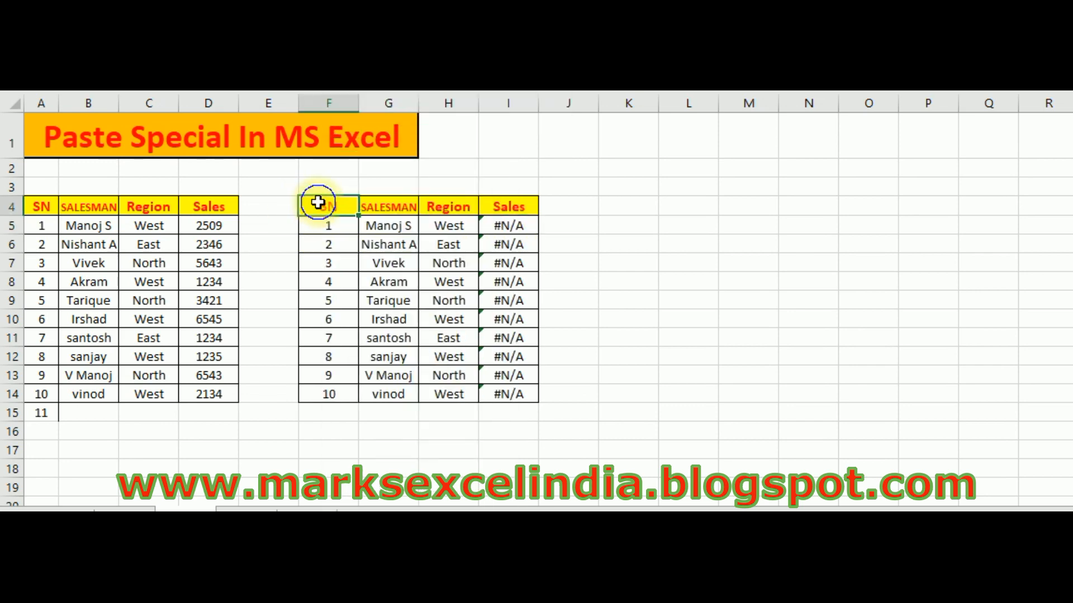
{"action": "right_click", "coordinate": [317, 203]}
{"action": "left_click", "coordinate": [57, 211]}
{"action": "left_click", "coordinate": [47, 210]}
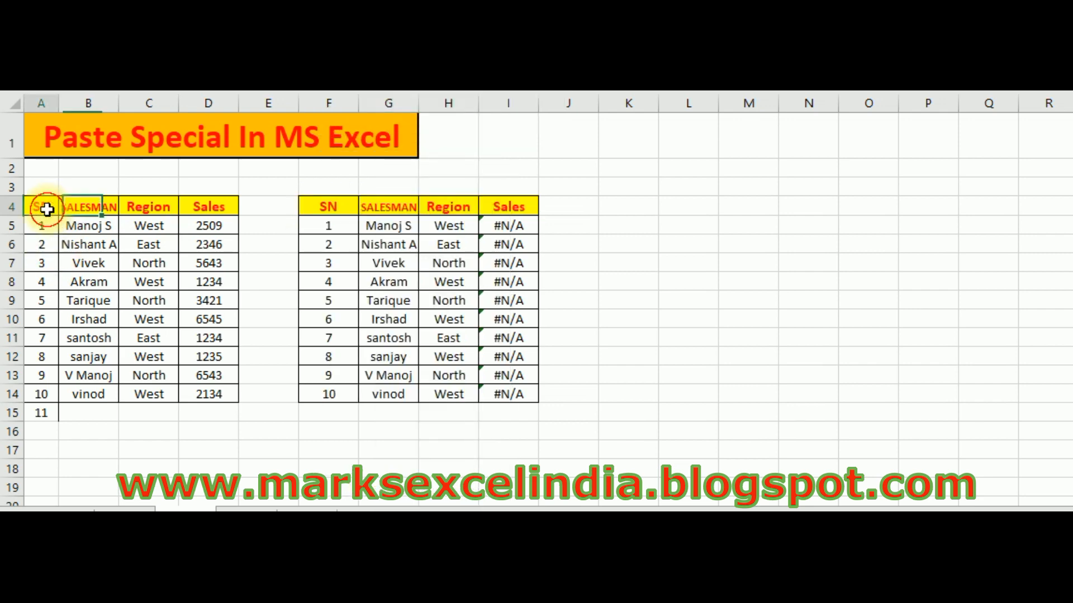
{"action": "left_click_drag", "start_coordinate": [47, 210], "coordinate": [208, 383]}
{"action": "key", "text": "ctrl+c"}
{"action": "right_click", "coordinate": [315, 207]}
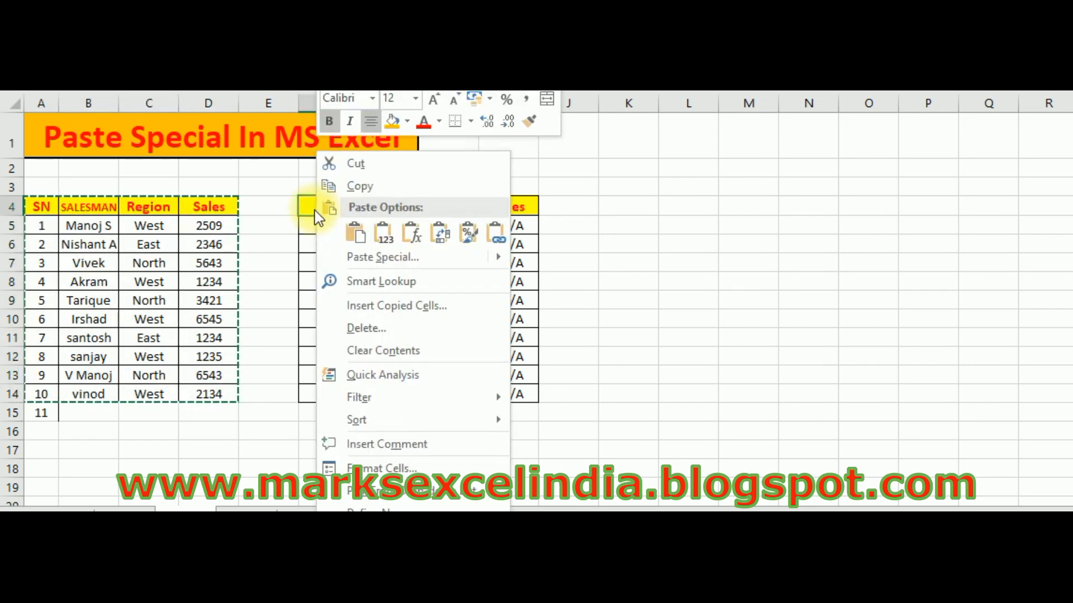
{"action": "left_click", "coordinate": [439, 234]}
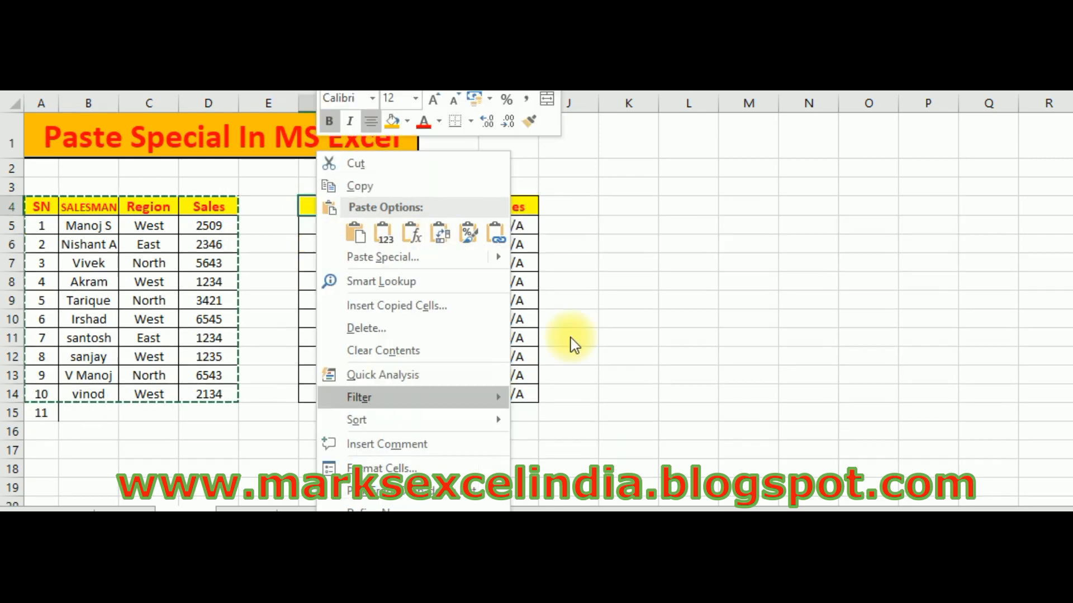
{"action": "left_click", "coordinate": [690, 220]}
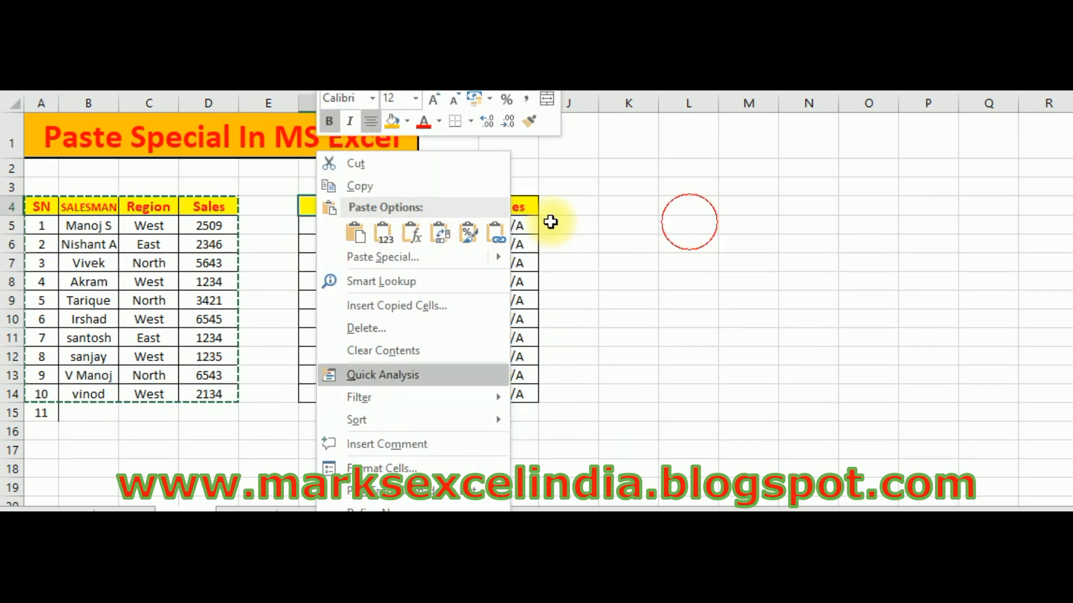
Clear the pasted table and its formatting from the range E3:J16
{"action": "left_click_drag", "start_coordinate": [282, 185], "coordinate": [578, 413]}
{"action": "key", "text": "Delete"}
{"action": "left_click_drag", "start_coordinate": [637, 210], "coordinate": [926, 446]}
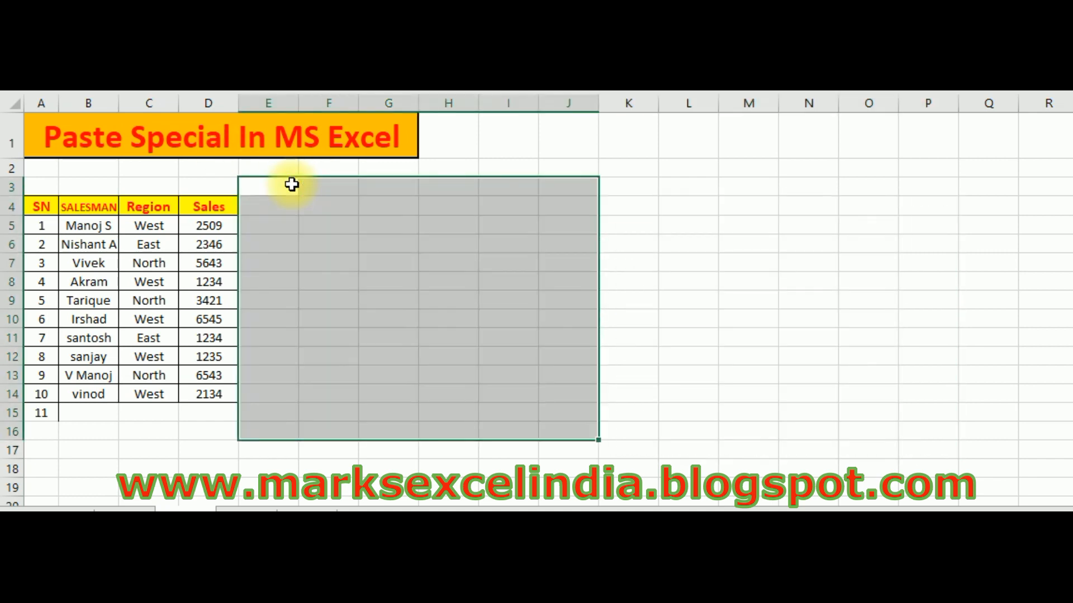
{"action": "left_click", "coordinate": [387, 282]}
Copy the sales table A4:D14 and paste it transposed starting at cell F4
{"action": "left_click_drag", "start_coordinate": [40, 208], "coordinate": [209, 384]}
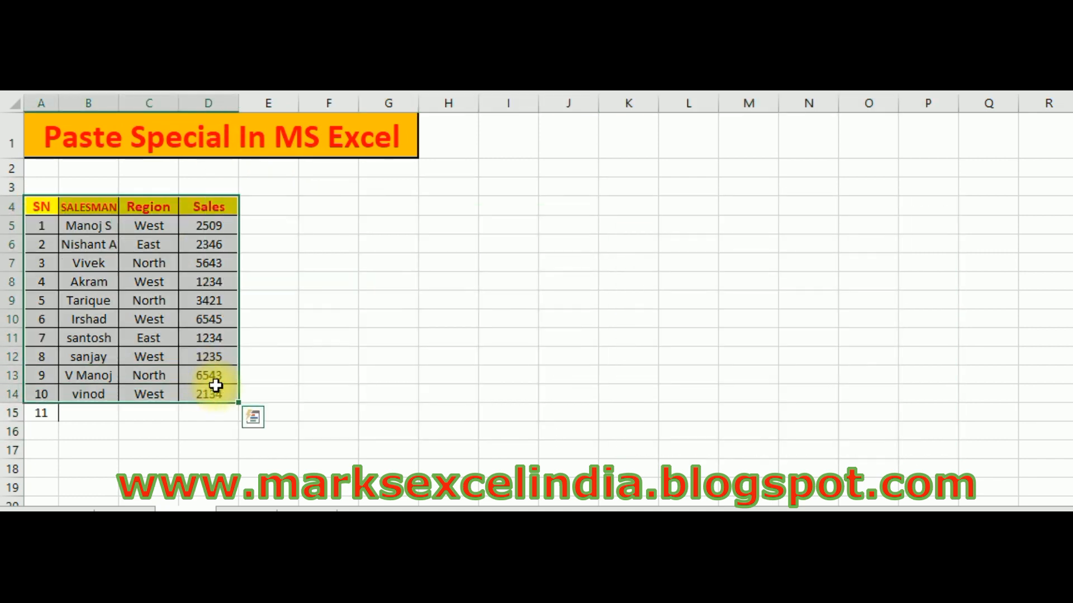
{"action": "key", "text": "ctrl+c"}
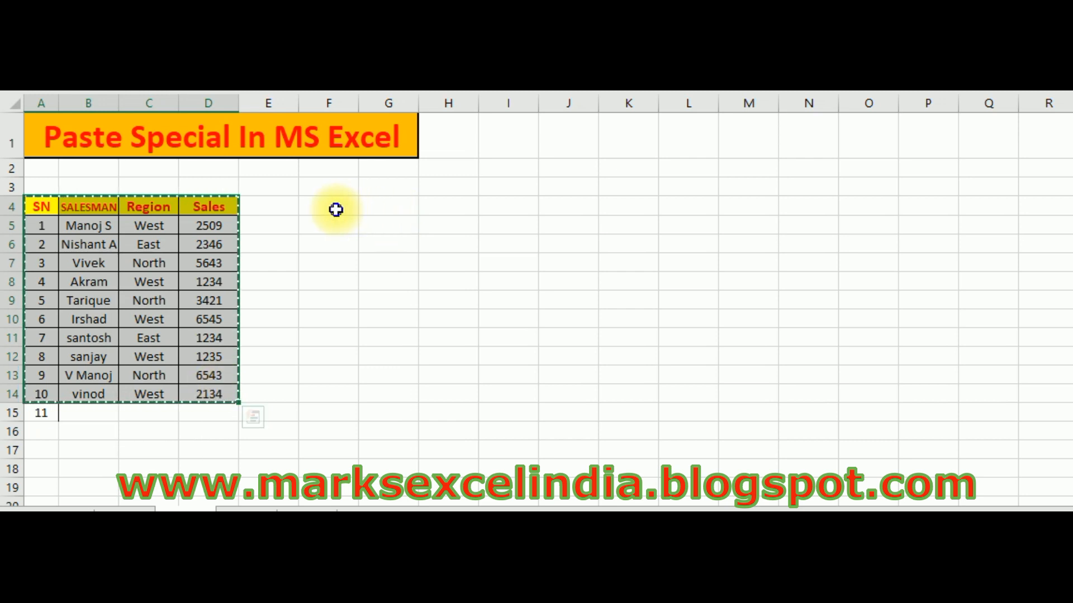
{"action": "right_click", "coordinate": [335, 210]}
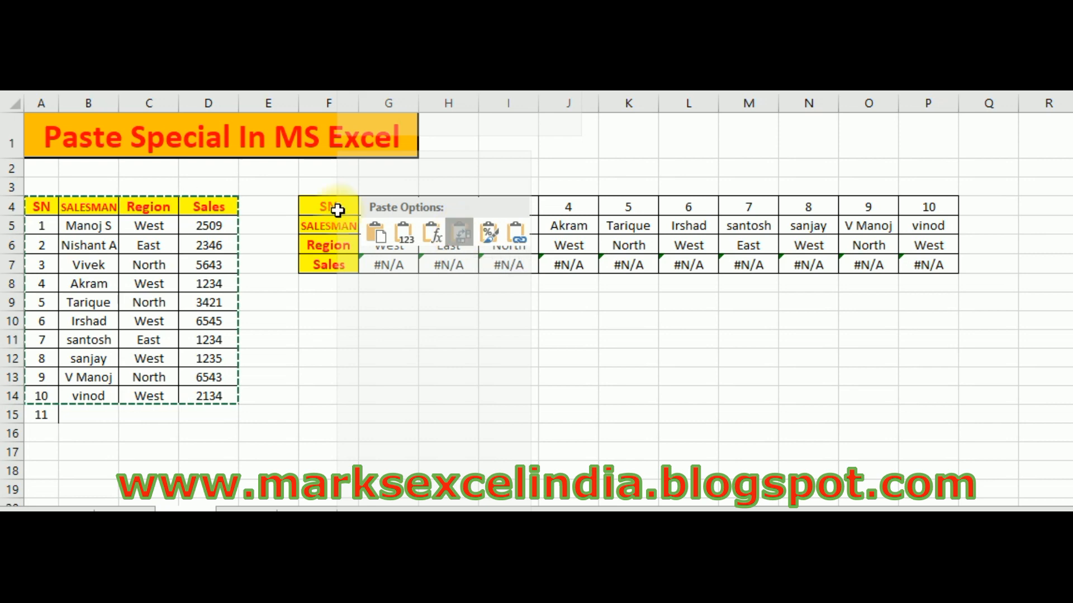
{"action": "key", "text": "t"}
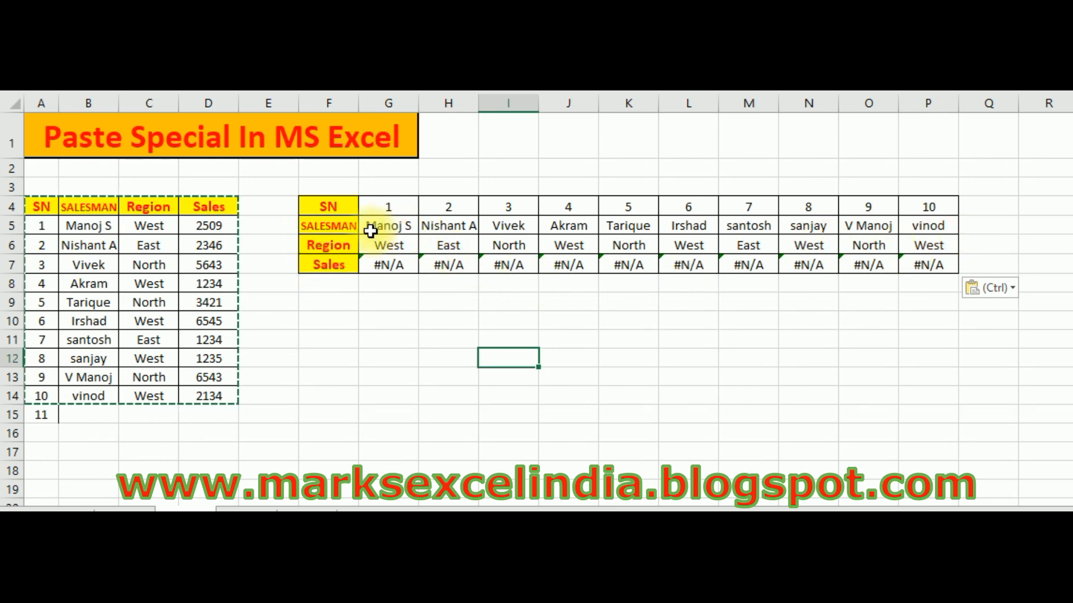
Open the Paste Special dialog for cell F4 to review its options, and close it without pasting
{"action": "left_click", "coordinate": [334, 208]}
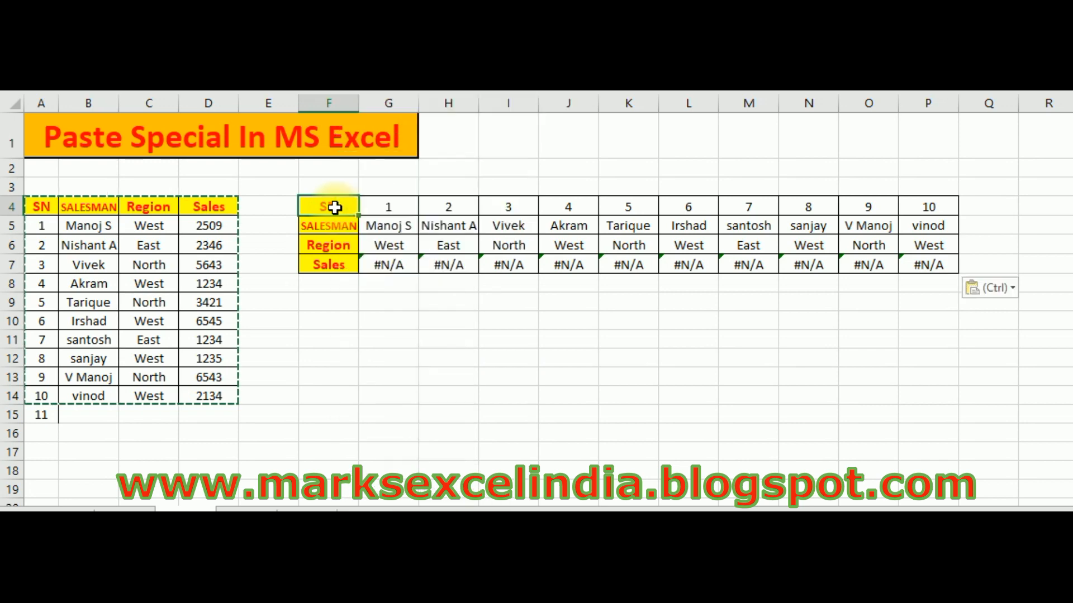
{"action": "right_click", "coordinate": [334, 208]}
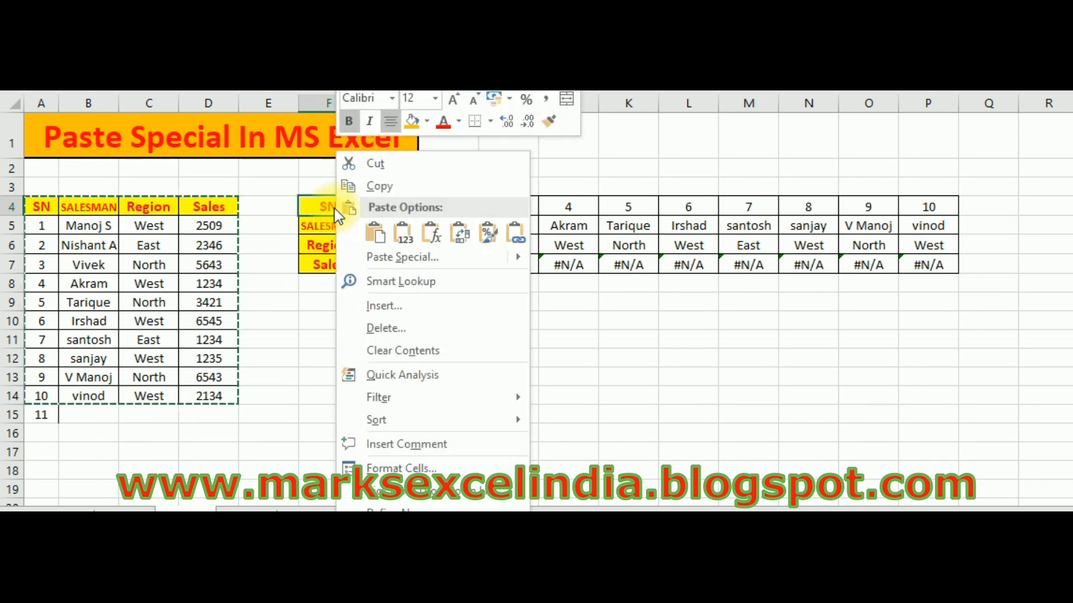
{"action": "left_click", "coordinate": [396, 262]}
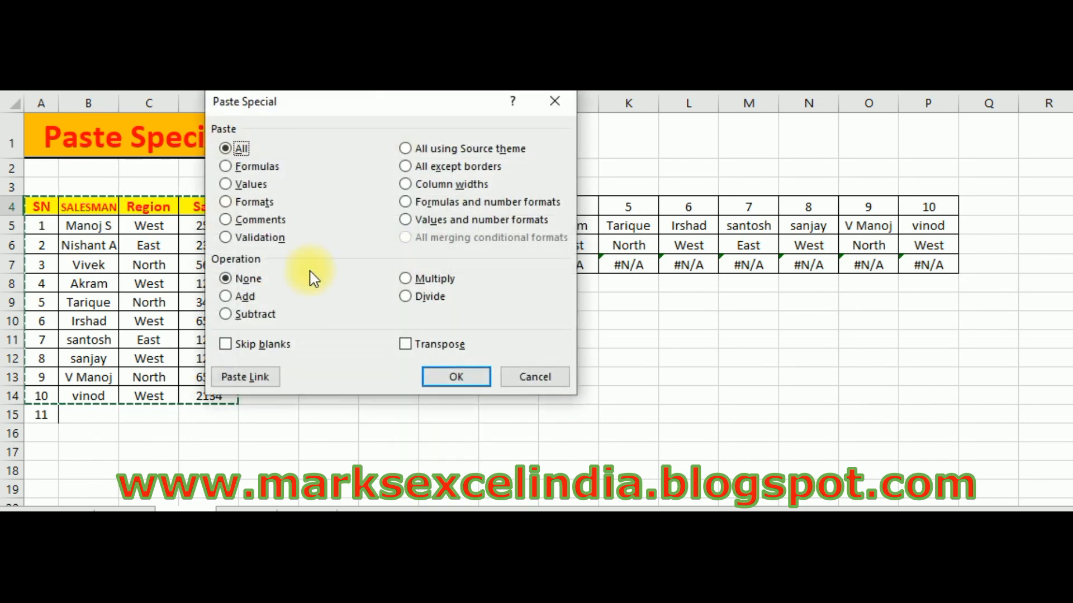
{"action": "left_click", "coordinate": [537, 380]}
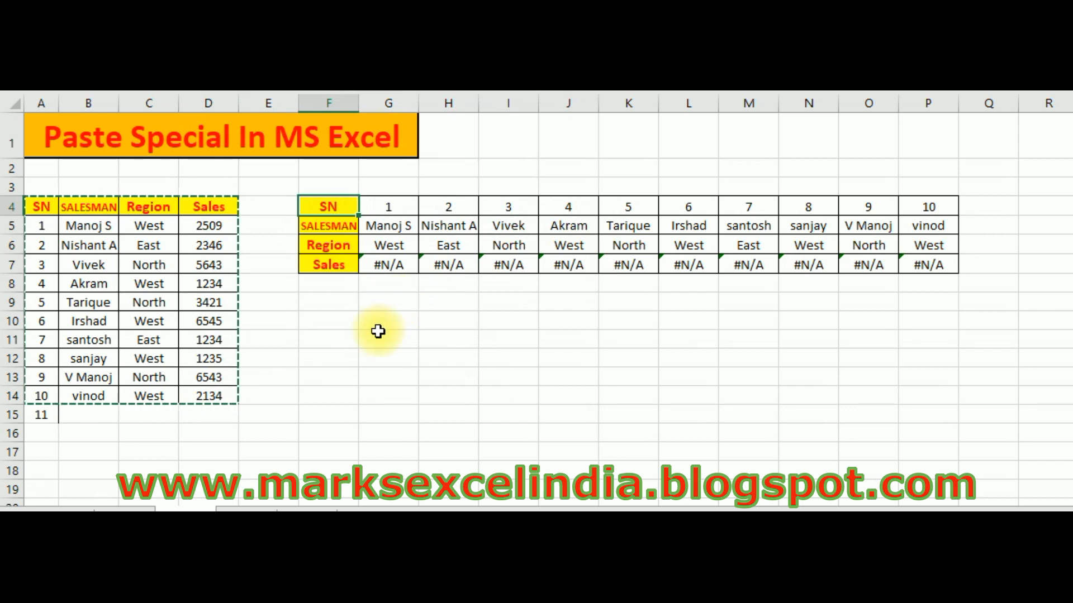
Undo the transposed paste and select cell F4
{"action": "key", "text": "ctrl+z"}
{"action": "left_click", "coordinate": [320, 212]}
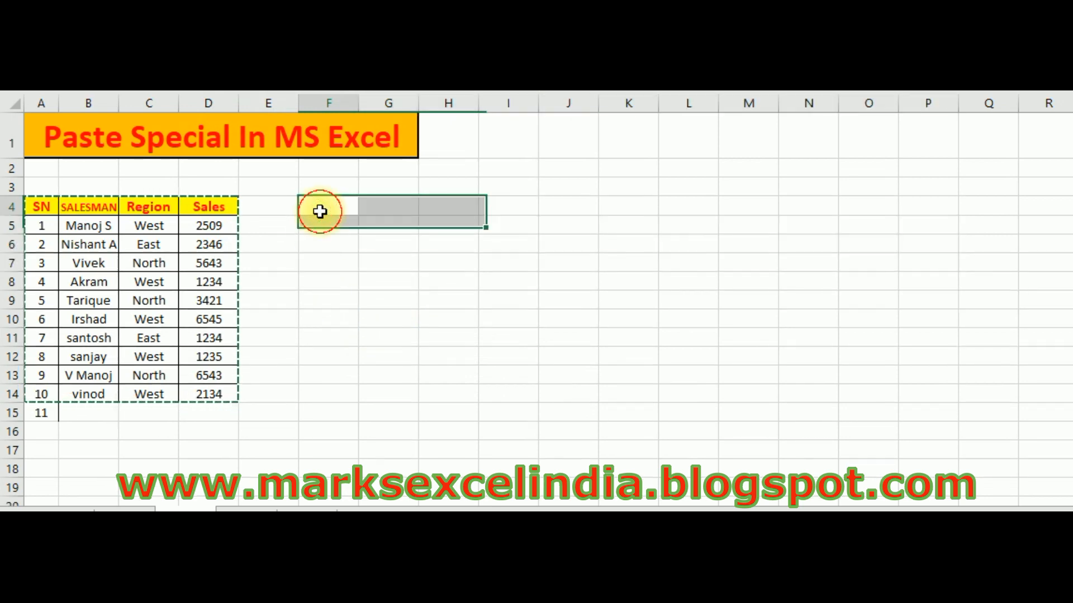
Paste only the formatting of the copied sales table at cell F4, and undo it
{"action": "right_click", "coordinate": [319, 215]}
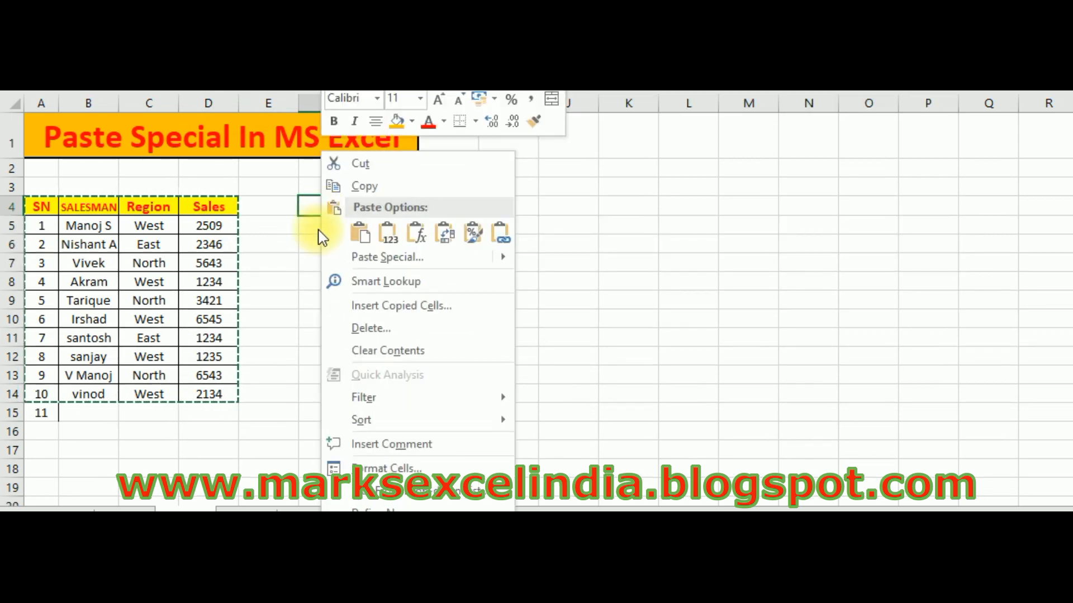
{"action": "left_click", "coordinate": [473, 234]}
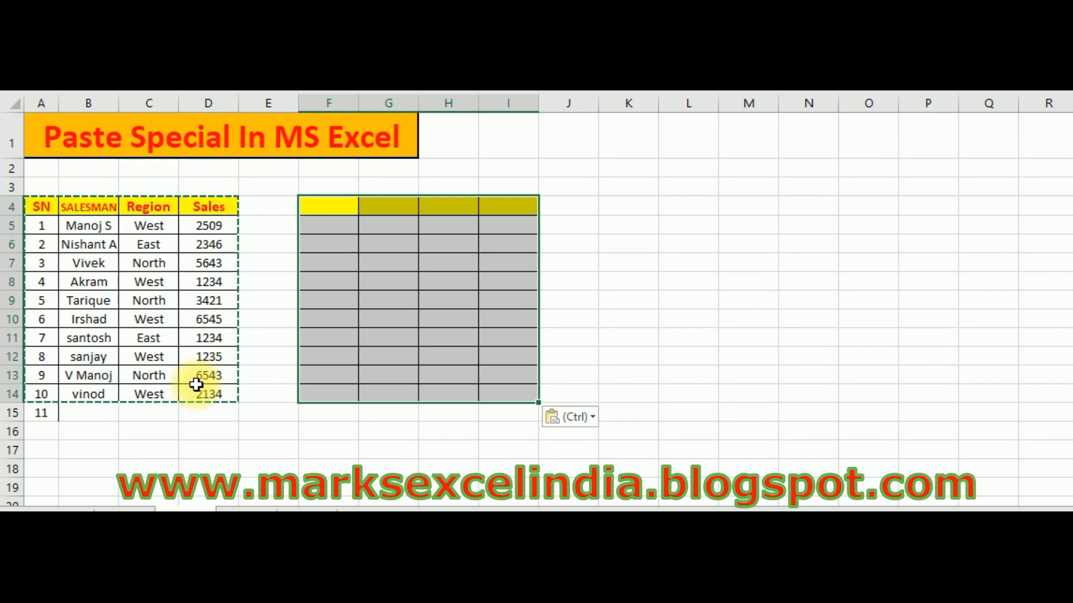
{"action": "key", "text": "ctrl+z"}
Paste the copied sales table as links to the source cells, starting at cell F4
{"action": "left_click", "coordinate": [329, 204]}
{"action": "right_click", "coordinate": [335, 211]}
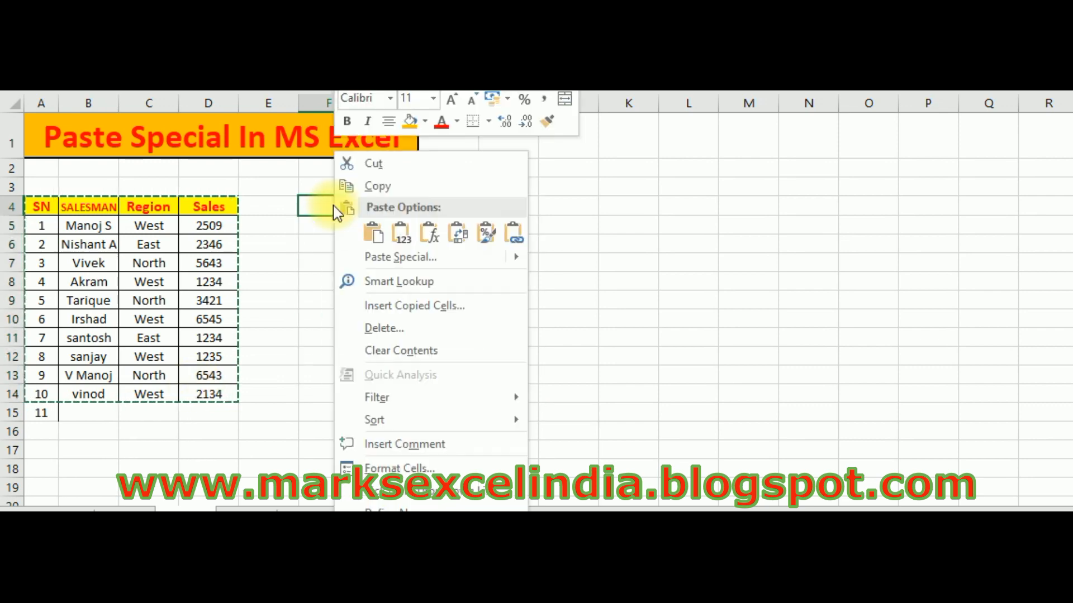
{"action": "left_click", "coordinate": [513, 238]}
{"action": "left_click", "coordinate": [502, 280]}
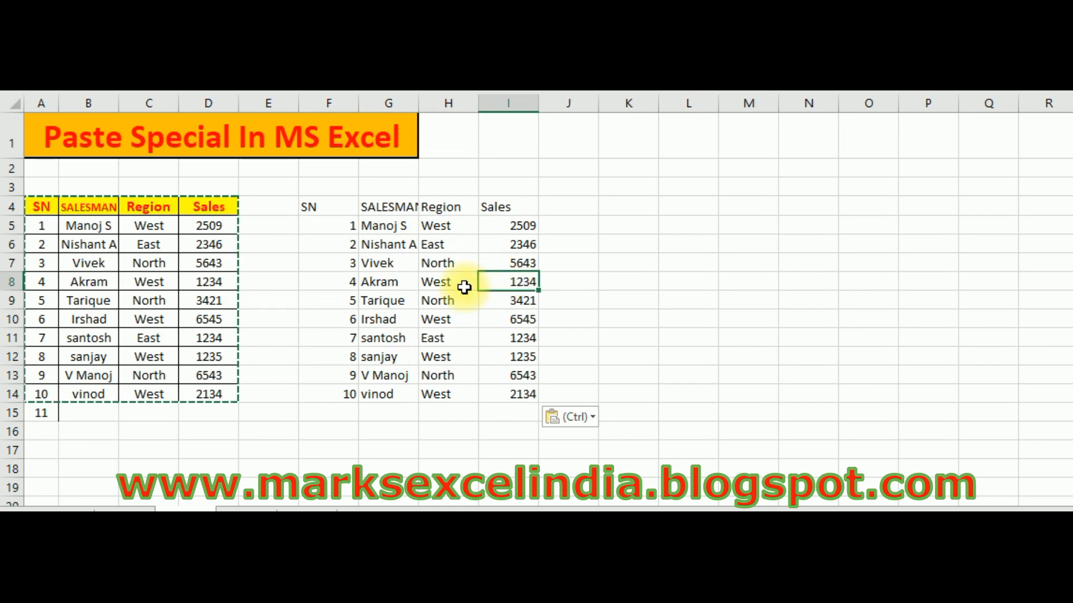
{"action": "left_click", "coordinate": [507, 246]}
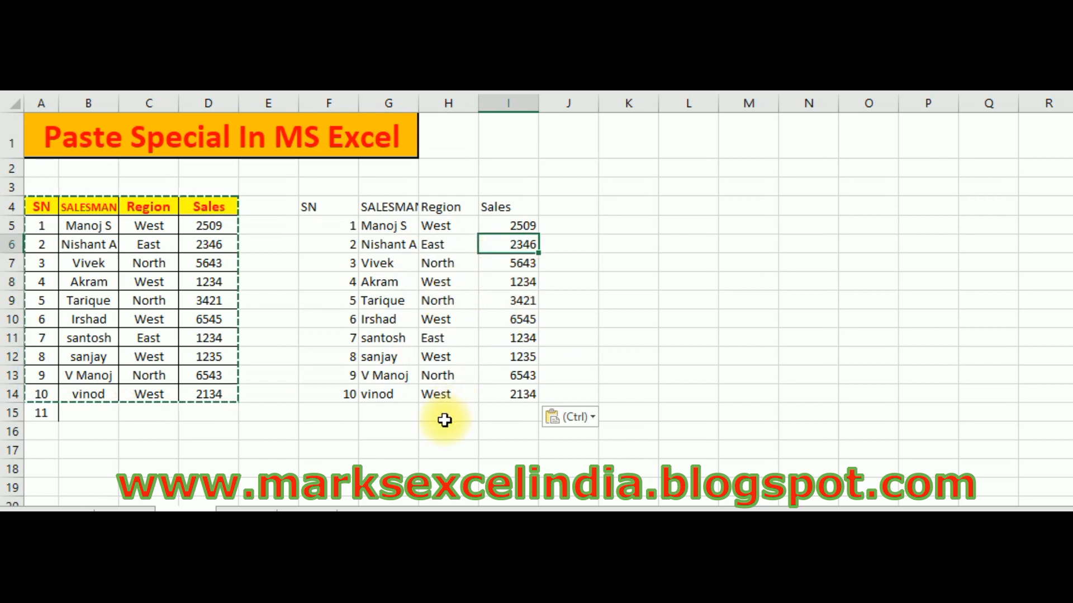
{"action": "left_click", "coordinate": [70, 237]}
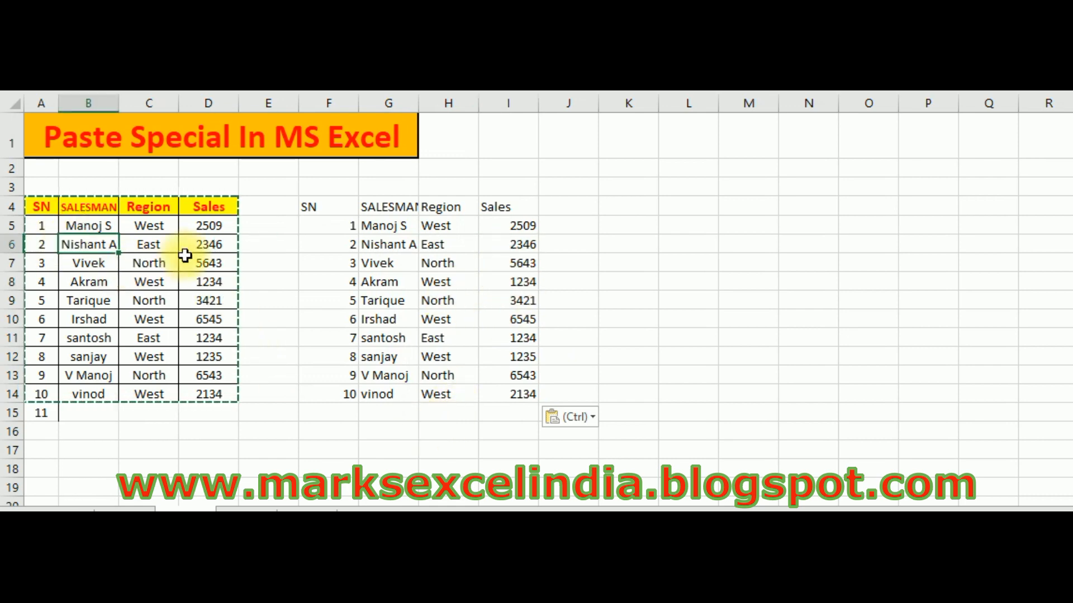
Change the source sales value in D5 to 2506 and check its linked cell I5
{"action": "left_click", "coordinate": [206, 221]}
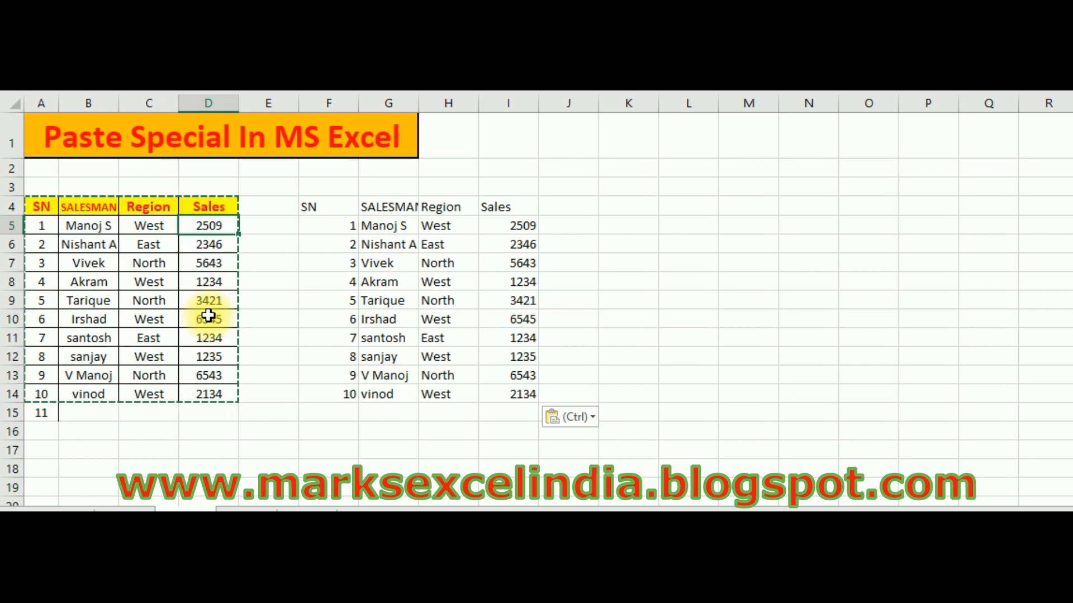
{"action": "type", "text": "235"}
{"action": "key", "text": "Escape"}
{"action": "type", "text": "2506"}
{"action": "key", "text": "Return"}
{"action": "left_click", "coordinate": [201, 226]}
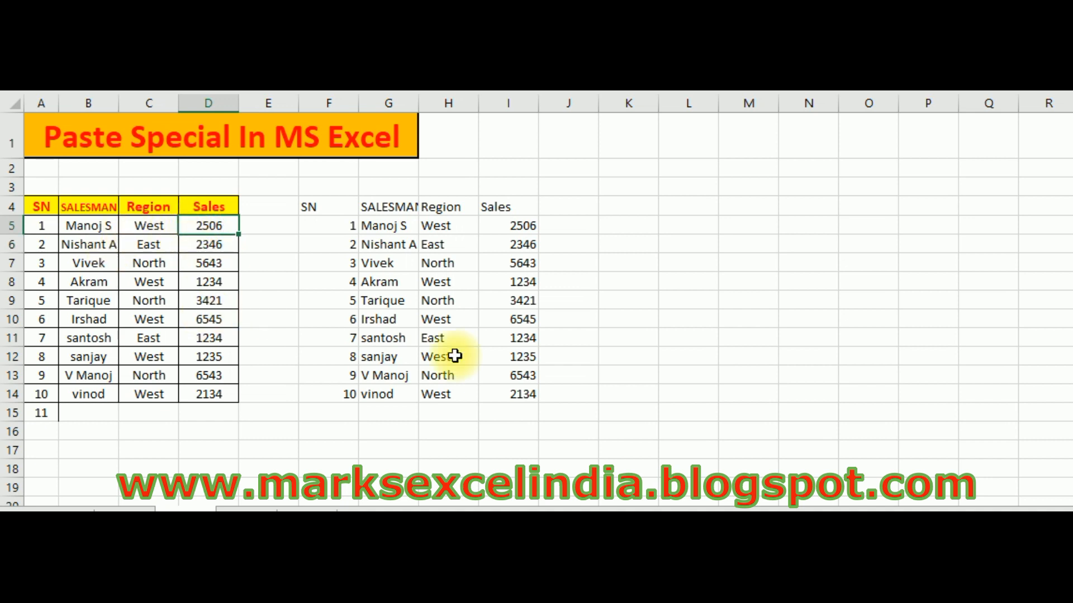
{"action": "left_click", "coordinate": [515, 228]}
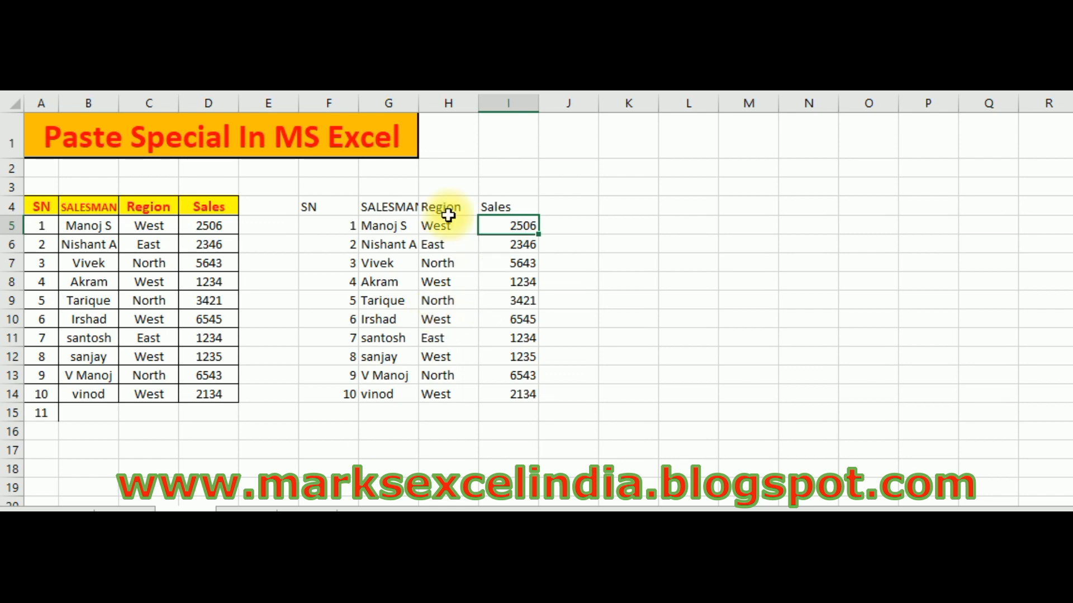
Clear the linked table from F4:J14 and copy the sales table A4:D14
{"action": "left_click_drag", "start_coordinate": [337, 204], "coordinate": [585, 391]}
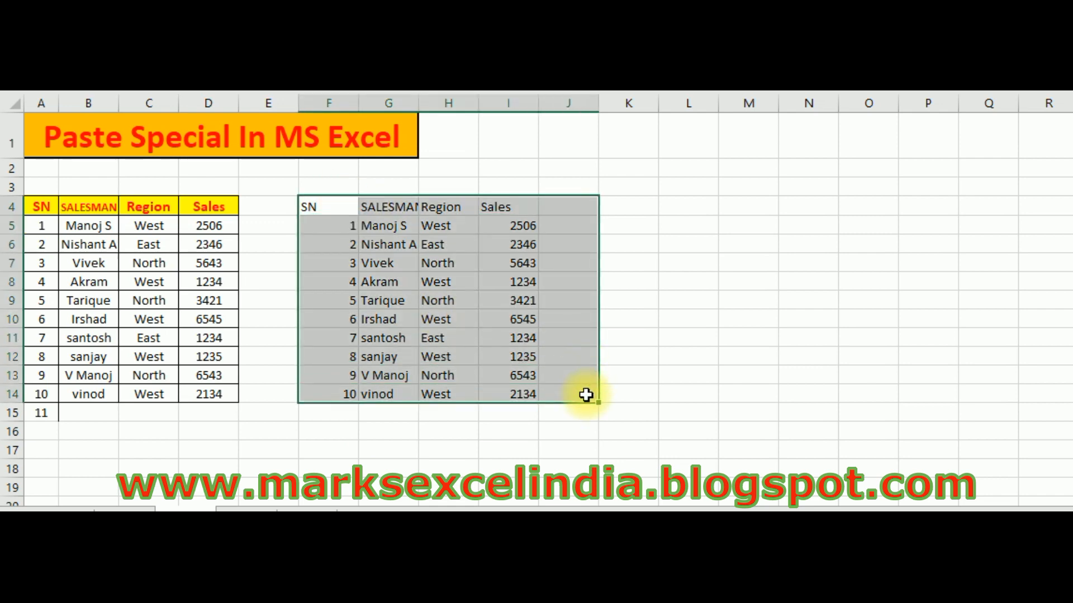
{"action": "key", "text": "Delete"}
{"action": "left_click_drag", "start_coordinate": [42, 207], "coordinate": [216, 392]}
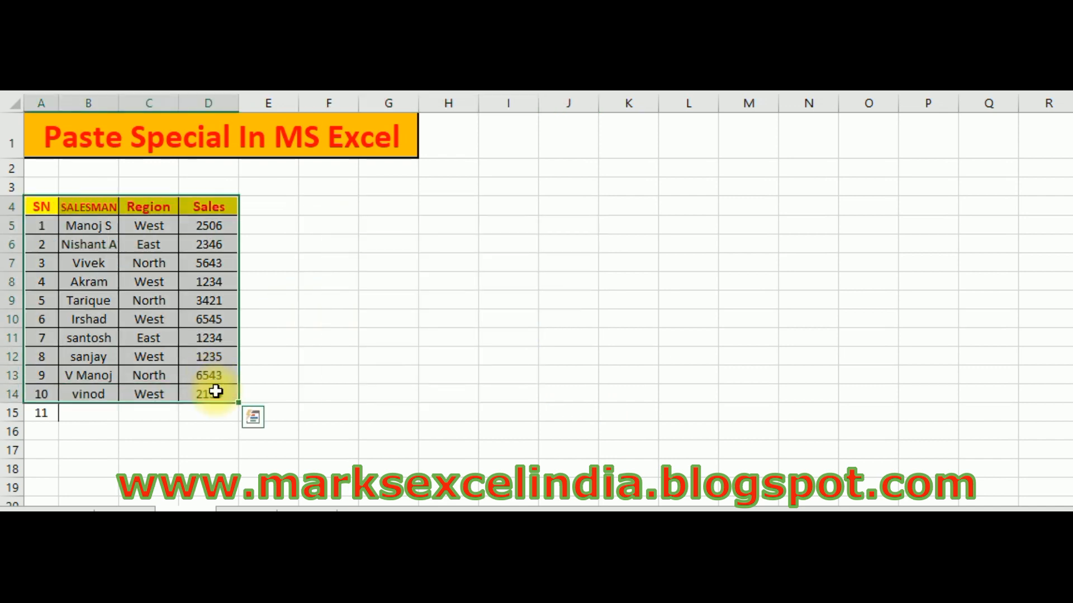
{"action": "key", "text": "ctrl+c"}
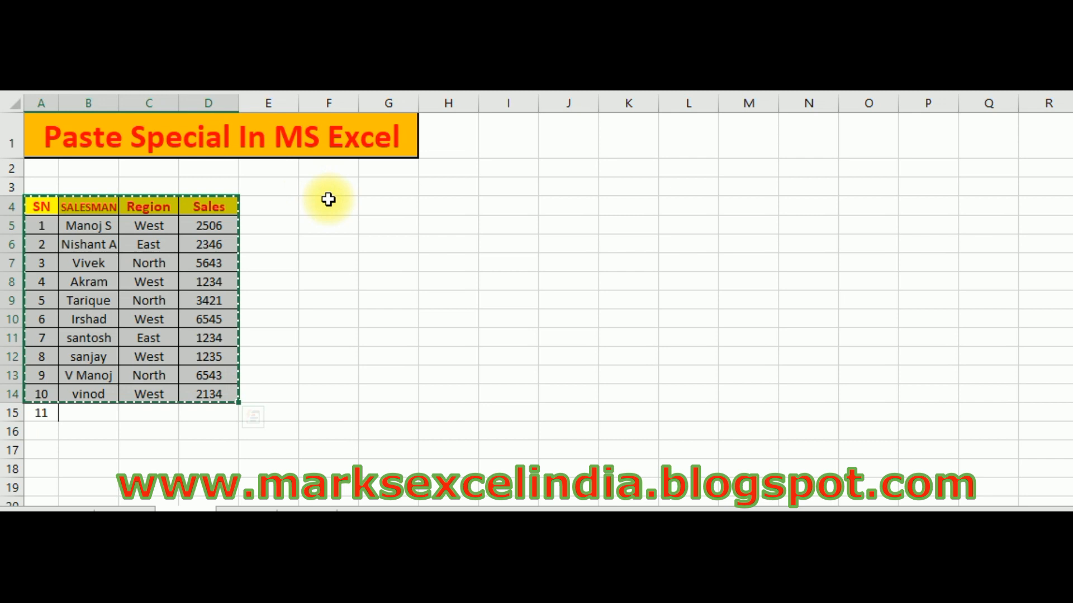
Open Paste Special for cell F4 to review its paste types and operations, and close it without pasting
{"action": "left_click", "coordinate": [328, 200]}
{"action": "key", "text": "ctrl+alt+v"}
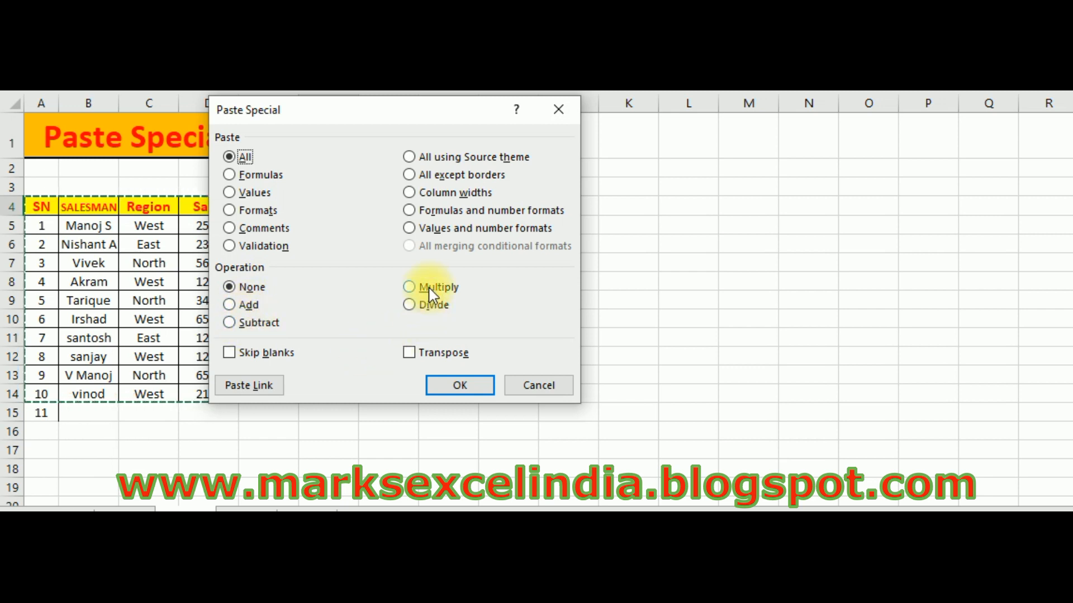
{"action": "left_click", "coordinate": [540, 386]}
{"action": "left_click", "coordinate": [505, 282]}
Review the Paste Special options for the Sales values D5:D14, and close the dialog without pasting
{"action": "left_click_drag", "start_coordinate": [220, 222], "coordinate": [209, 386]}
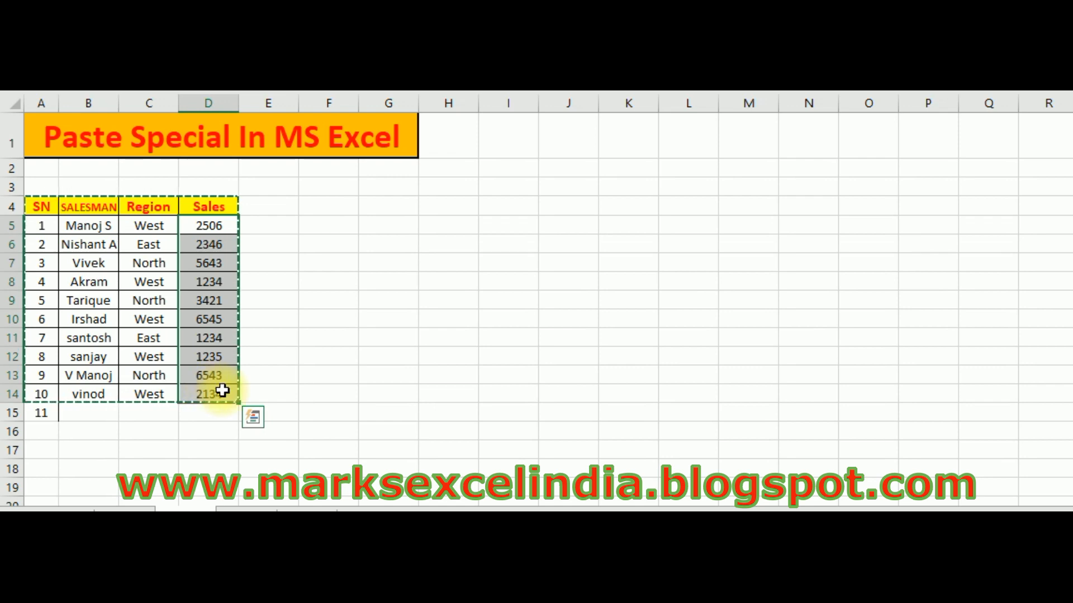
{"action": "right_click", "coordinate": [211, 229]}
{"action": "left_click", "coordinate": [273, 258]}
{"action": "left_click_drag", "start_coordinate": [241, 132], "coordinate": [567, 157]}
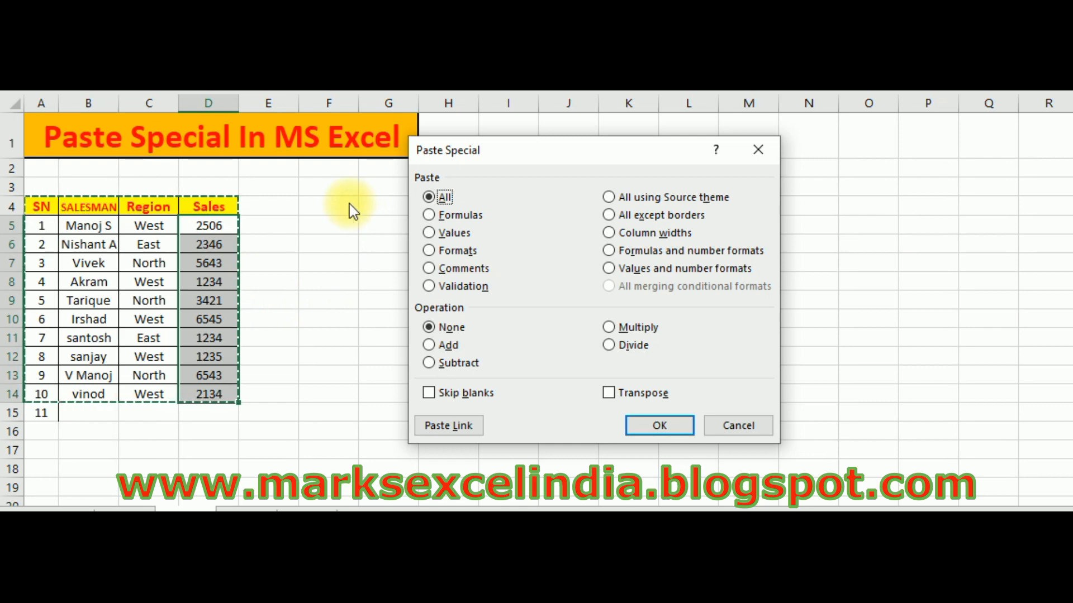
{"action": "left_click", "coordinate": [717, 427]}
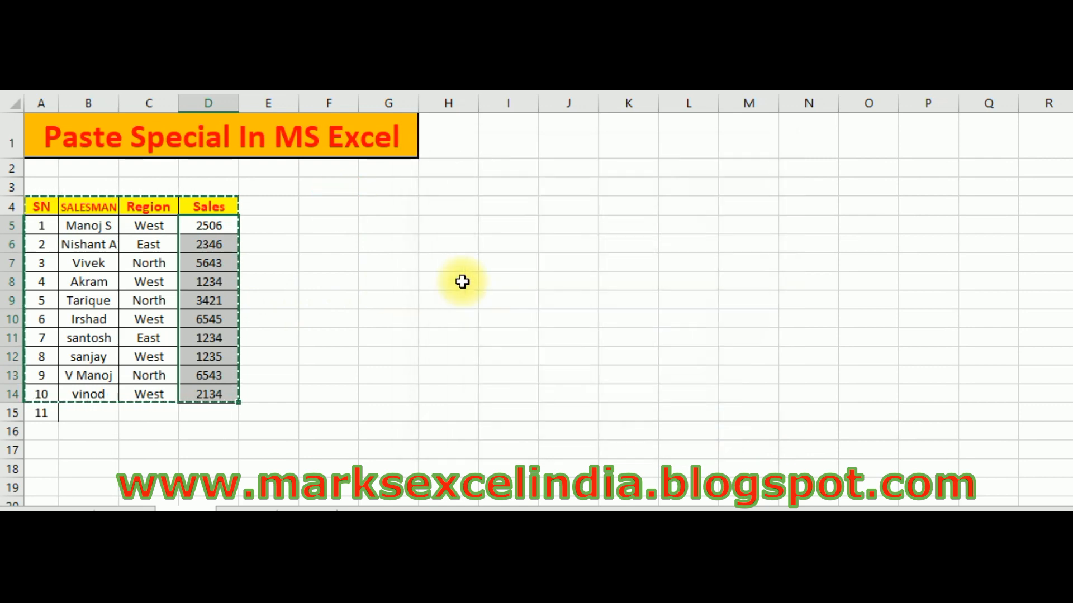
Enter 1 in cell G4 and copy that cell
{"action": "left_click", "coordinate": [374, 210]}
{"action": "type", "text": "1"}
{"action": "key", "text": "ctrl+Return"}
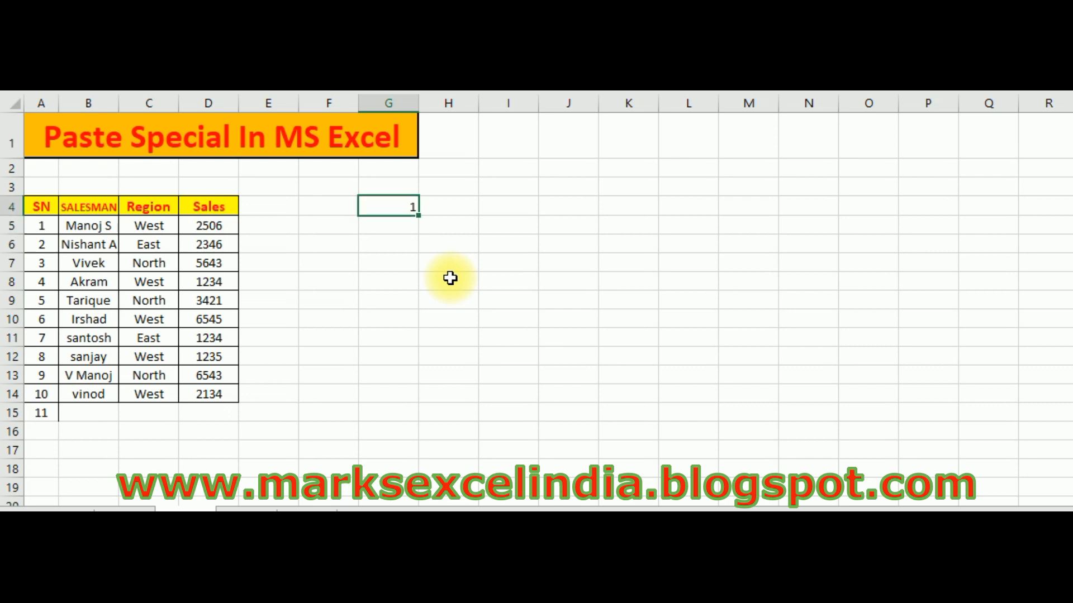
{"action": "key", "text": "ctrl+c"}
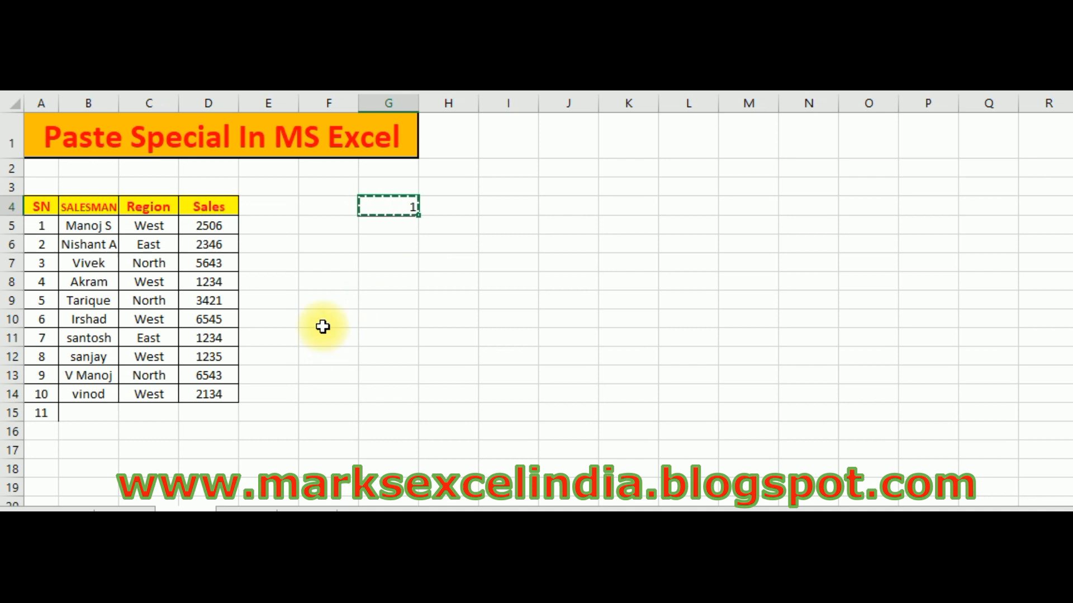
Multiply the Sales values in D5:D14 by the copied cell using Paste Special with All and the Multiply operation
{"action": "left_click", "coordinate": [211, 228]}
{"action": "left_click_drag", "start_coordinate": [211, 228], "coordinate": [217, 394]}
{"action": "right_click", "coordinate": [210, 228]}
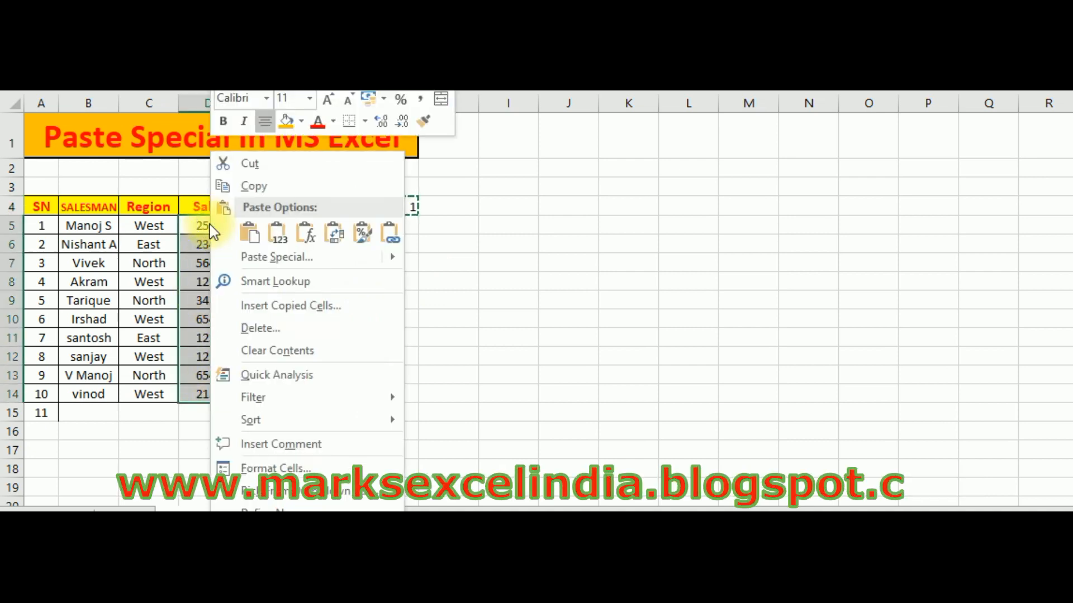
{"action": "left_click", "coordinate": [263, 260]}
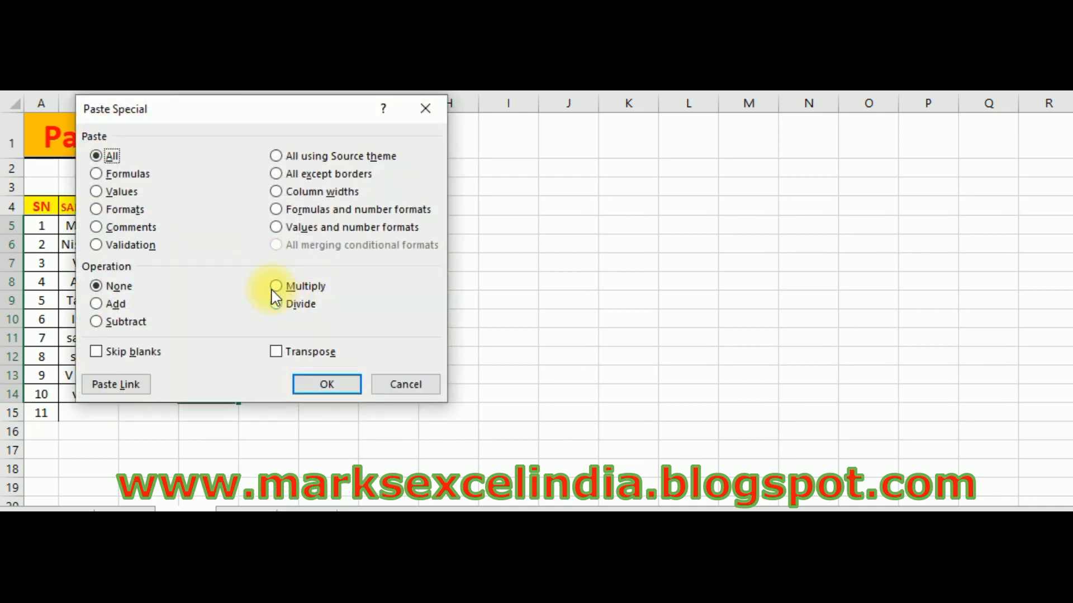
{"action": "left_click_drag", "start_coordinate": [216, 109], "coordinate": [608, 103]}
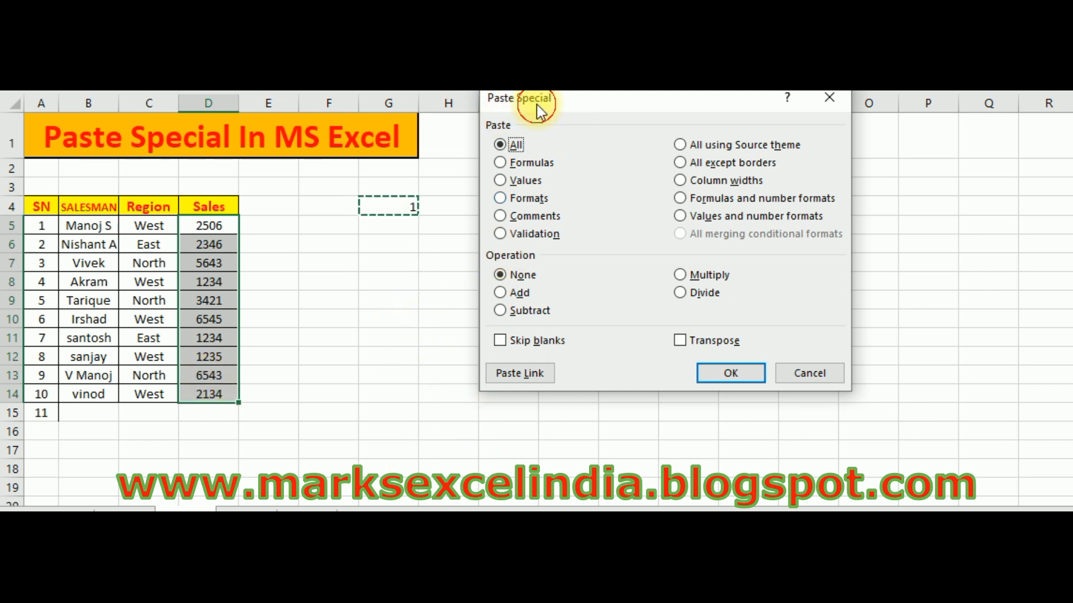
{"action": "left_click_drag", "start_coordinate": [540, 106], "coordinate": [467, 151]}
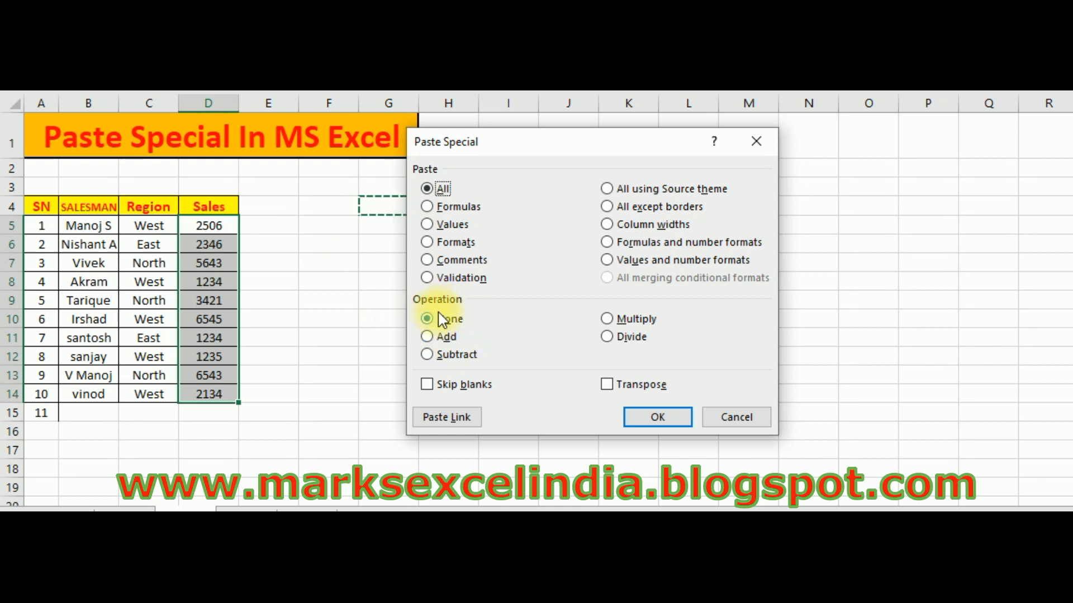
{"action": "left_click", "coordinate": [614, 322]}
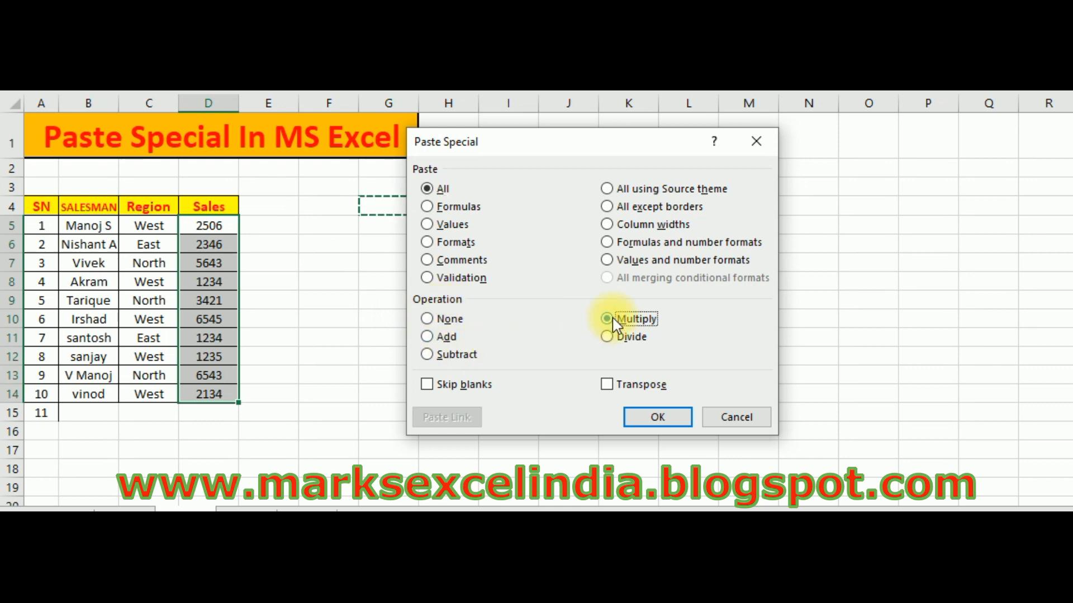
{"action": "left_click", "coordinate": [650, 415]}
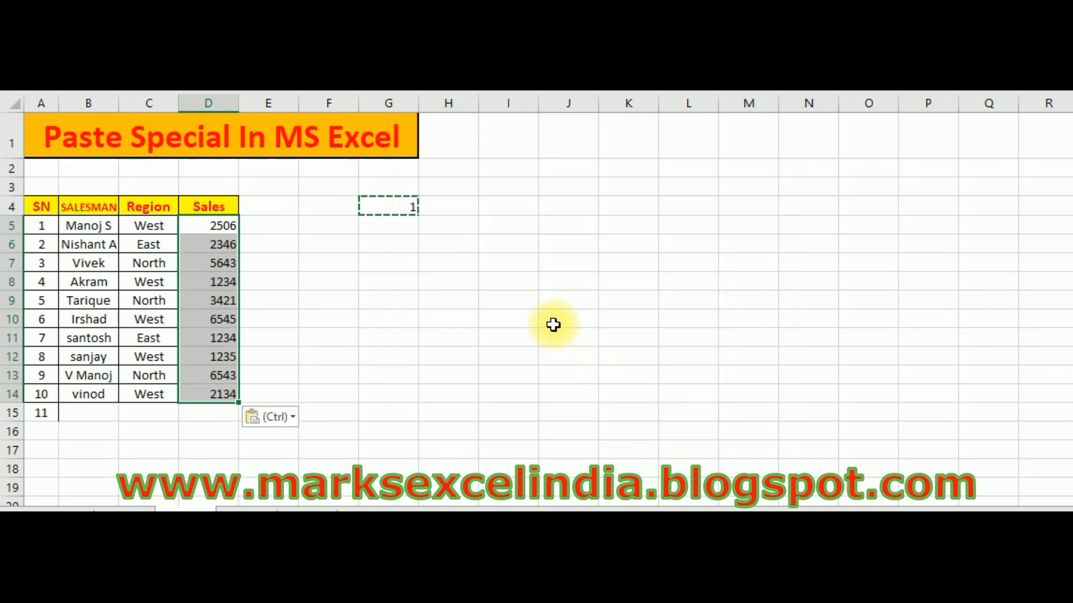
{"action": "left_click", "coordinate": [556, 323]}
Open Paste Special for cell G4 to review the Multiply operation, and close it without pasting
{"action": "left_click_drag", "start_coordinate": [218, 226], "coordinate": [240, 407]}
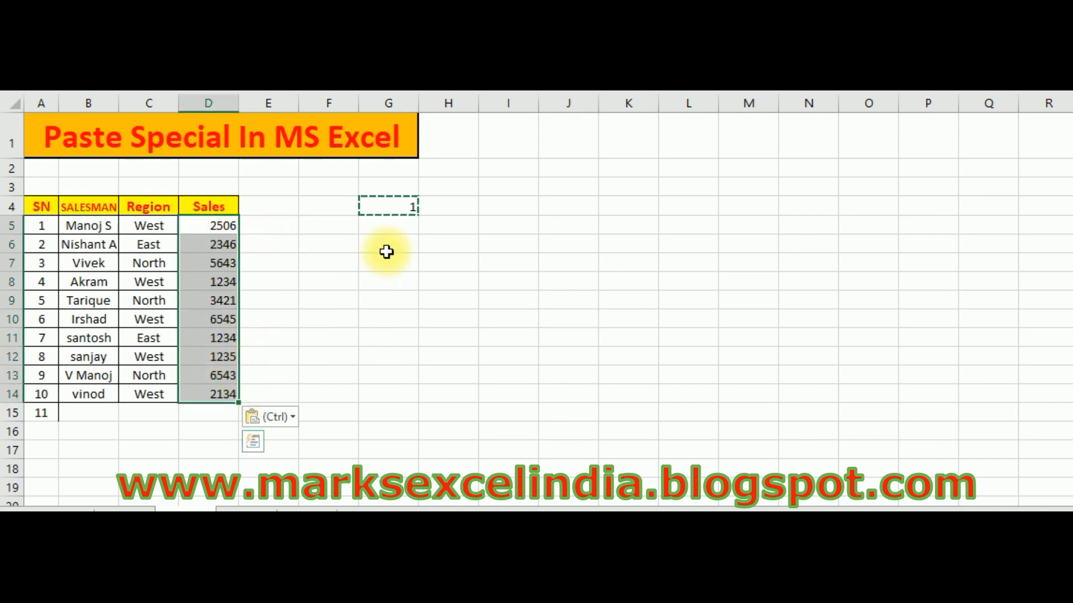
{"action": "left_click", "coordinate": [390, 206]}
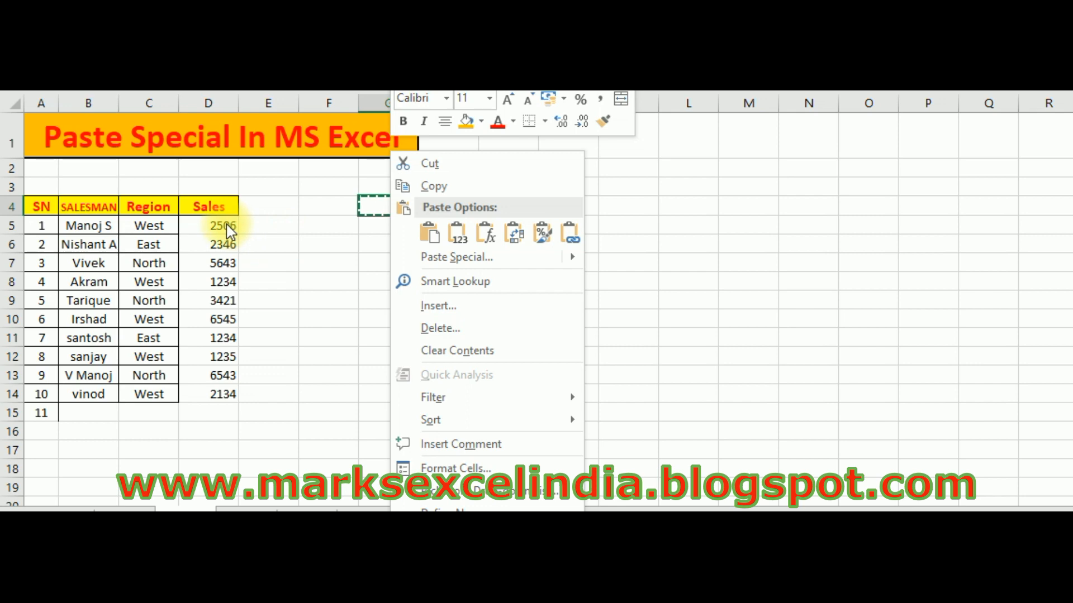
{"action": "left_click", "coordinate": [458, 257]}
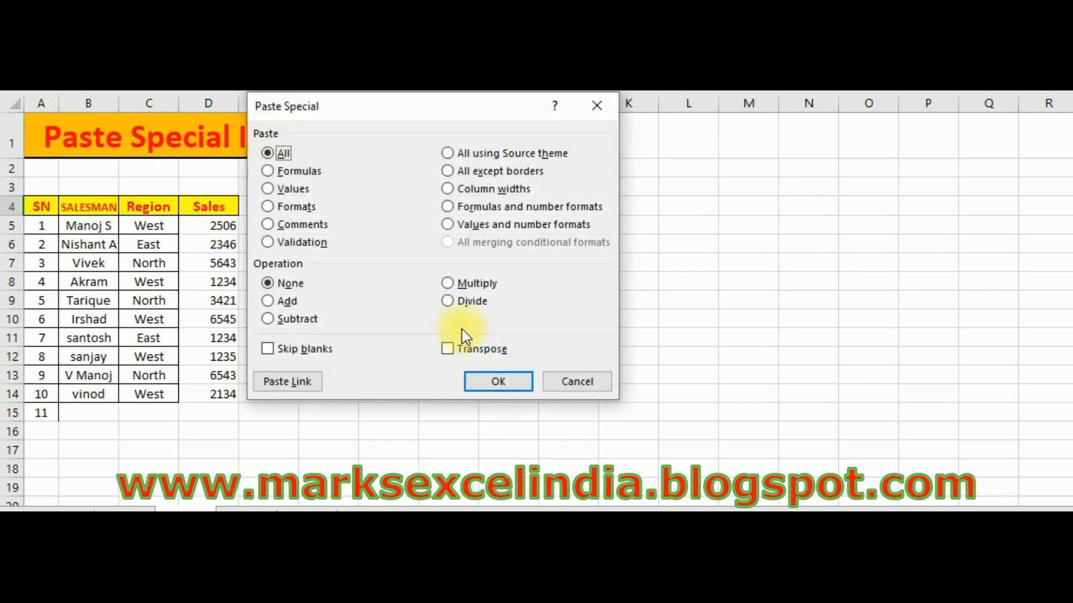
{"action": "left_click_drag", "start_coordinate": [350, 111], "coordinate": [495, 138]}
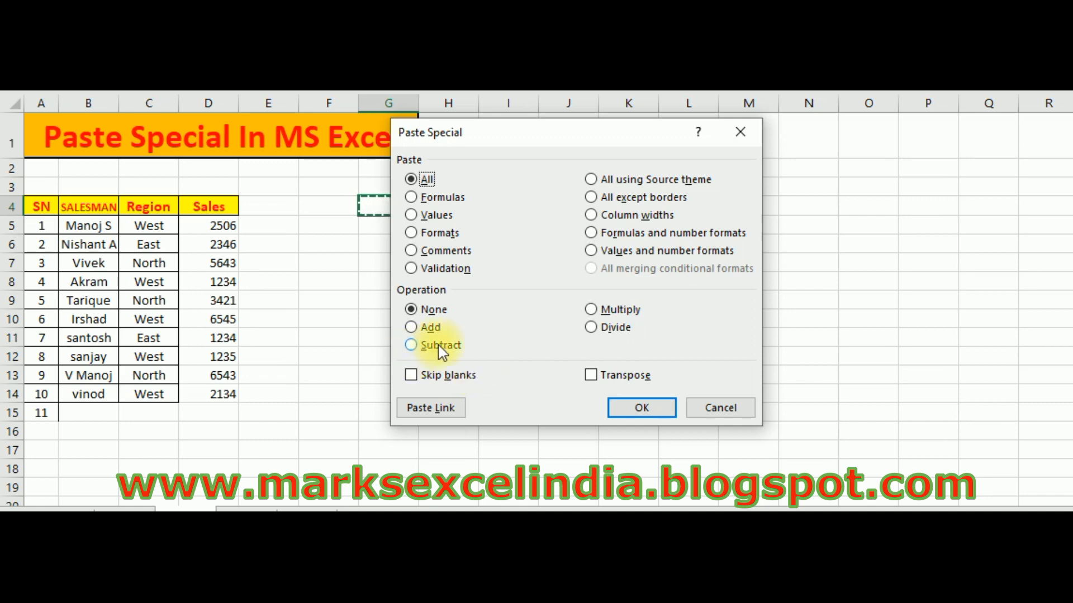
{"action": "left_click", "coordinate": [620, 310]}
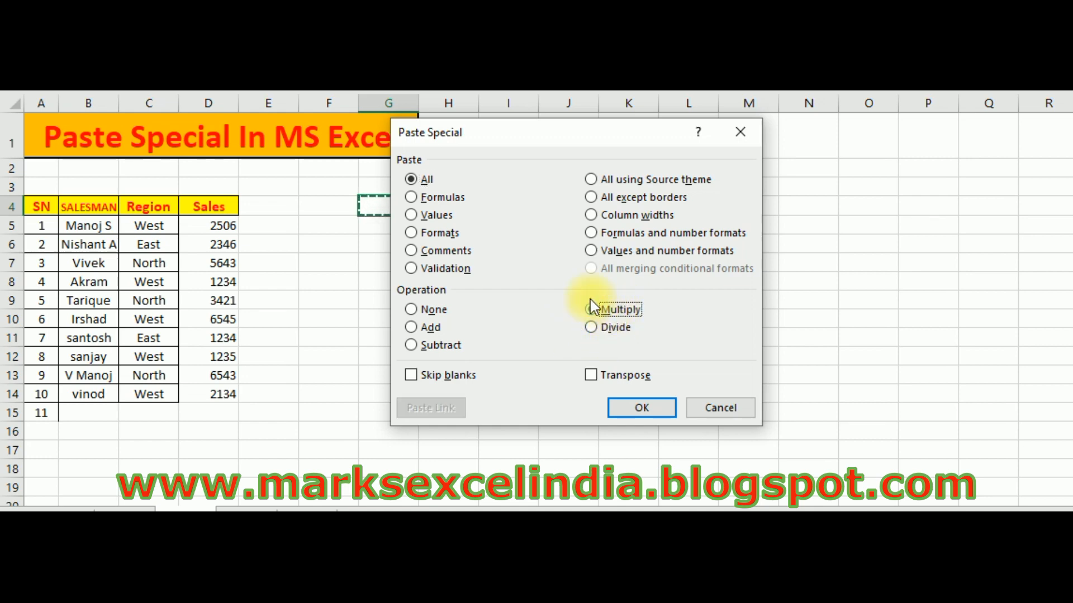
{"action": "left_click_drag", "start_coordinate": [510, 136], "coordinate": [593, 134]}
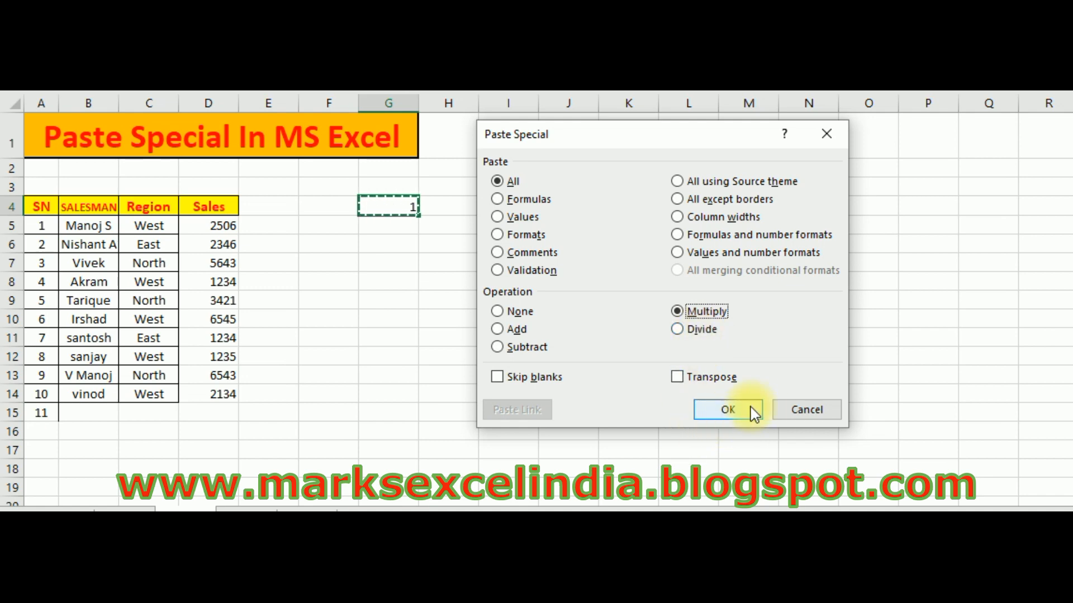
{"action": "left_click", "coordinate": [806, 410]}
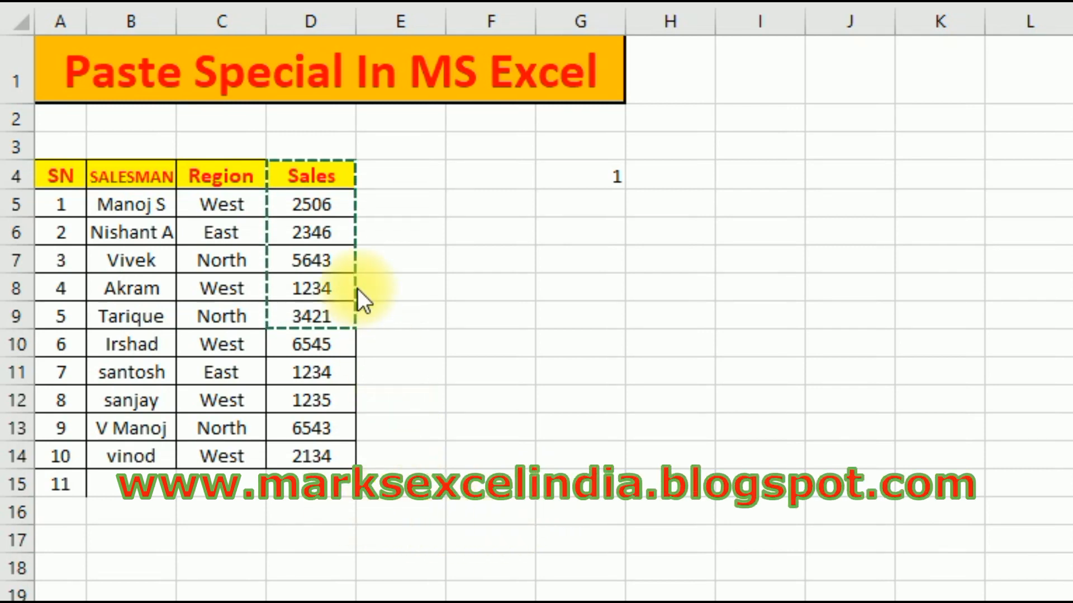
Cut the sales table A4:D14 and check which paste options are offered for cell F4
{"action": "left_click", "coordinate": [316, 343]}
{"action": "left_click", "coordinate": [511, 335]}
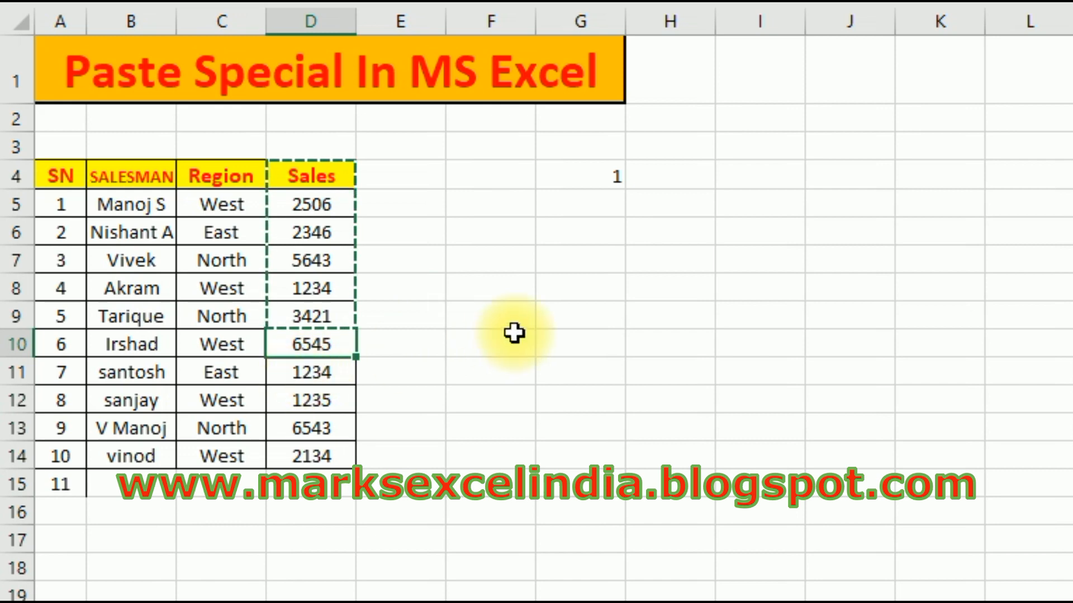
{"action": "left_click", "coordinate": [53, 182]}
{"action": "left_click_drag", "start_coordinate": [53, 181], "coordinate": [283, 455]}
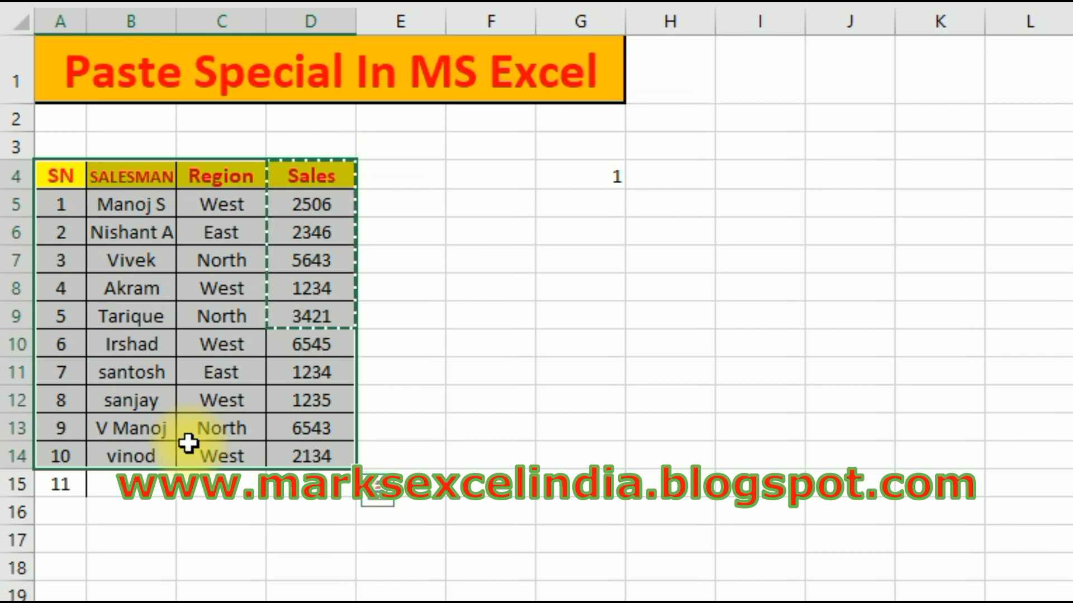
{"action": "key", "text": "ctrl+c"}
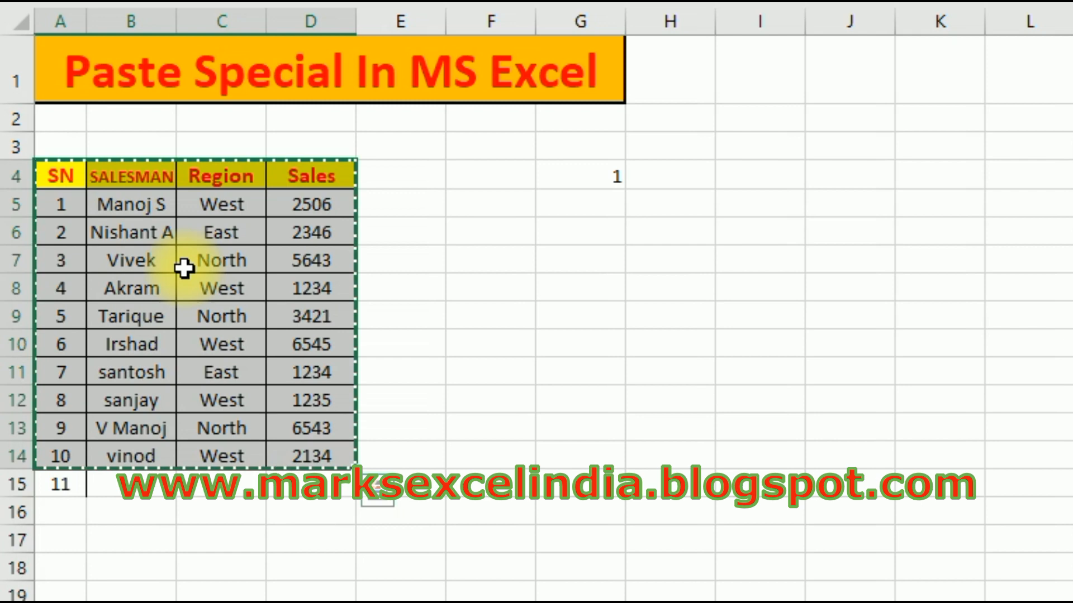
{"action": "right_click", "coordinate": [491, 174]}
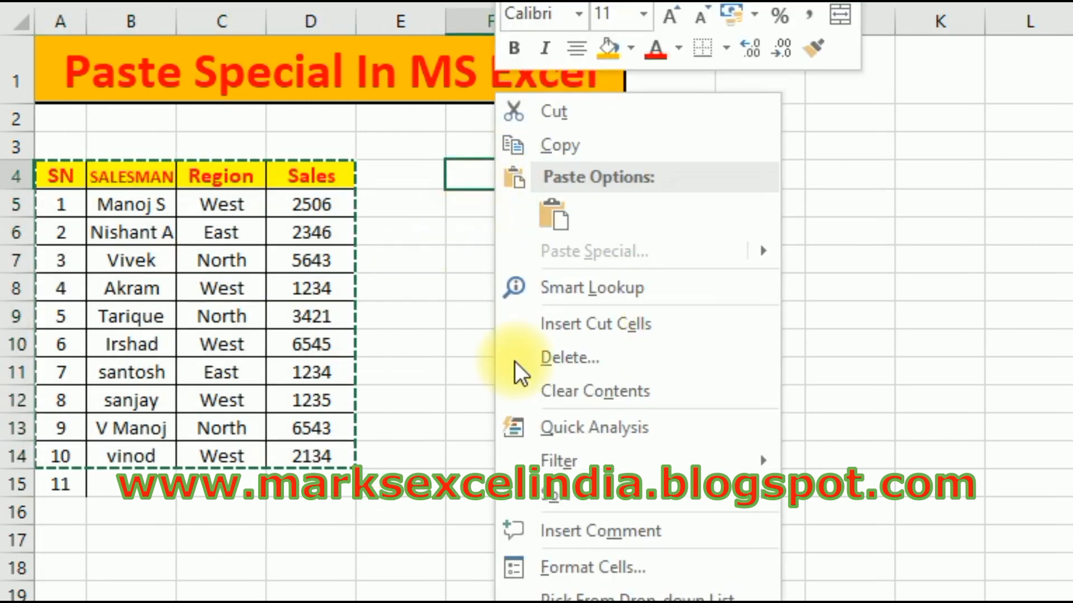